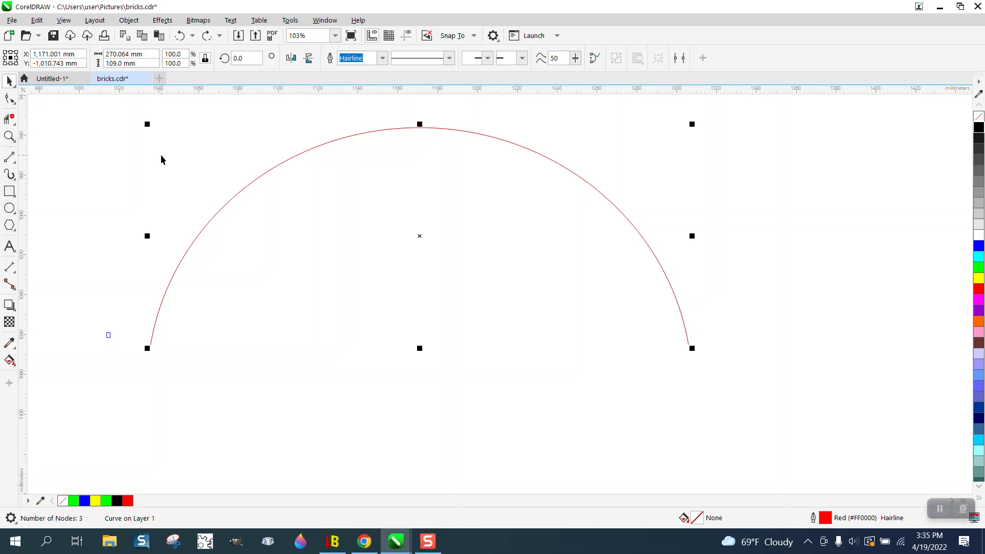
# Open the Fit Objects to Path settings and set the number of duplicates to 190
pyautogui.scroll(-1, 161, 155)
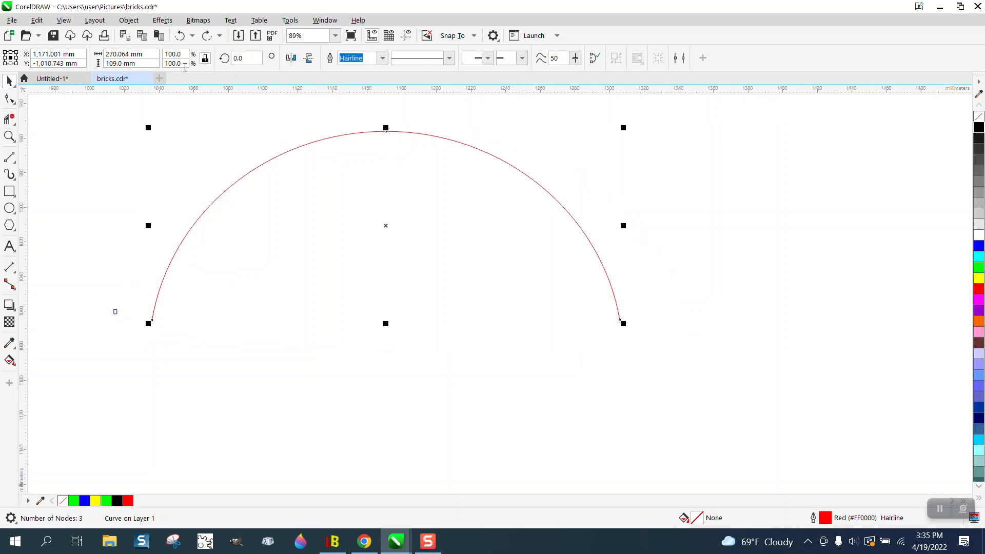
pyautogui.click(129, 20)
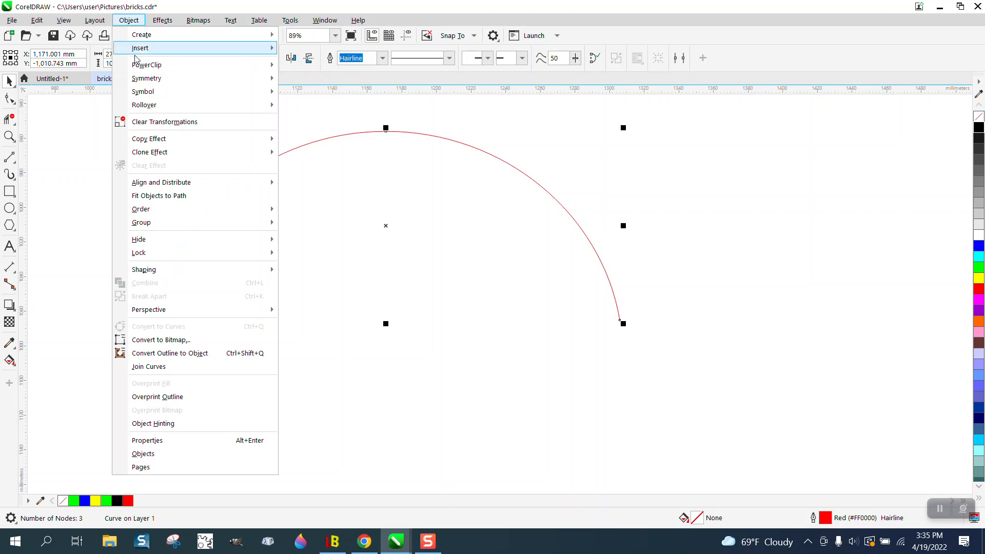
pyautogui.click(162, 197)
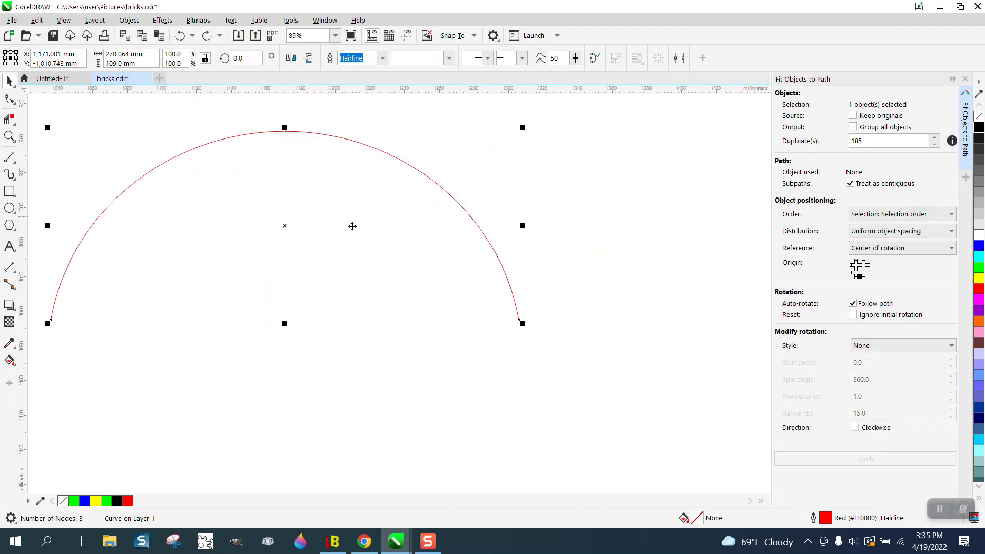
pyautogui.scroll(-1, 377, 231)
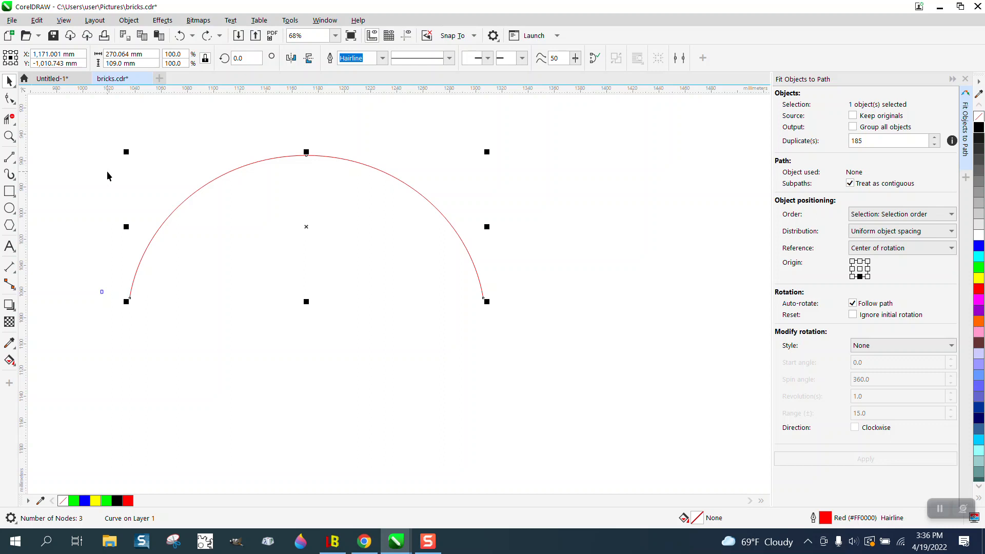
pyautogui.click(850, 141)
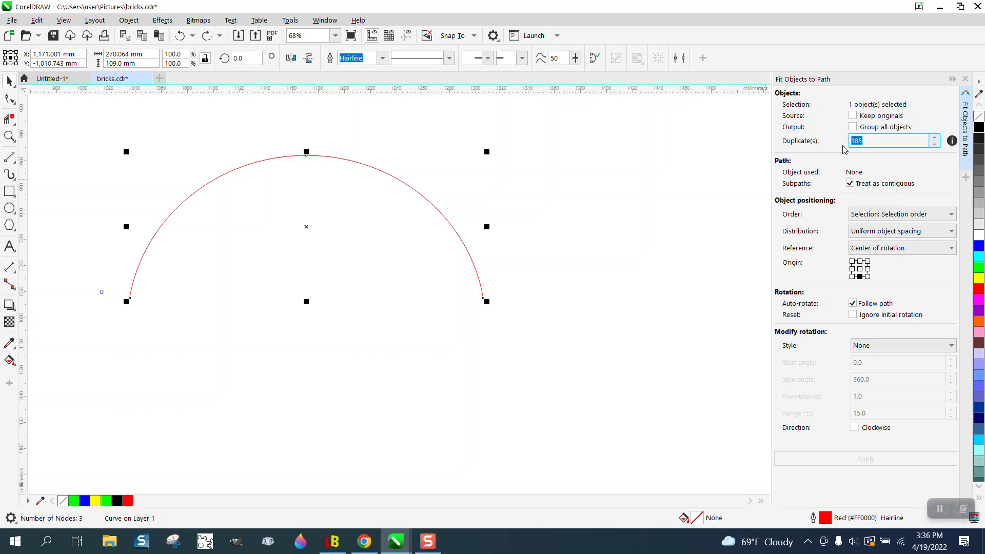
pyautogui.write('190')
# Fit the small blue rectangle with its duplicates along the red arc path
pyautogui.click(554, 170)
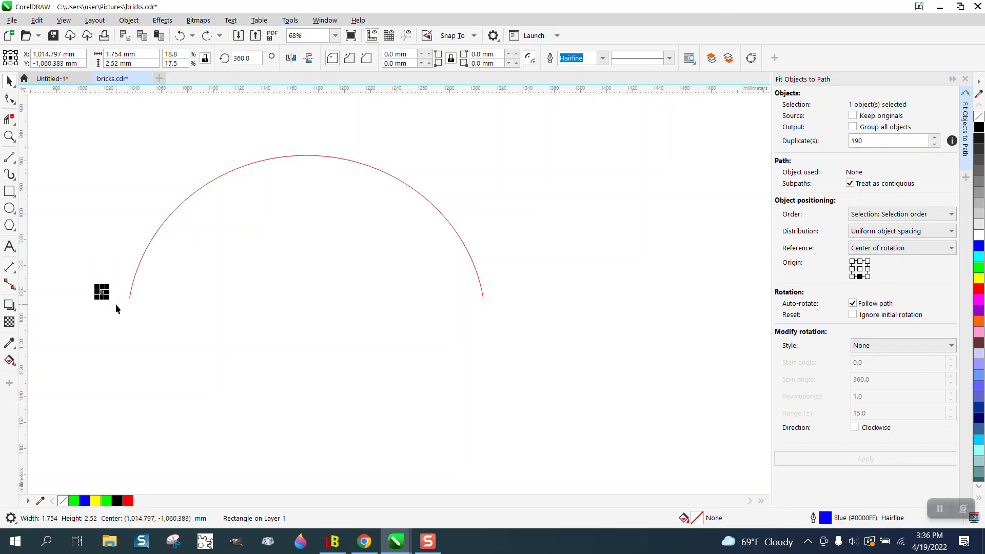
pyautogui.keyDown('shift'); pyautogui.click(135, 278); pyautogui.keyUp('shift')
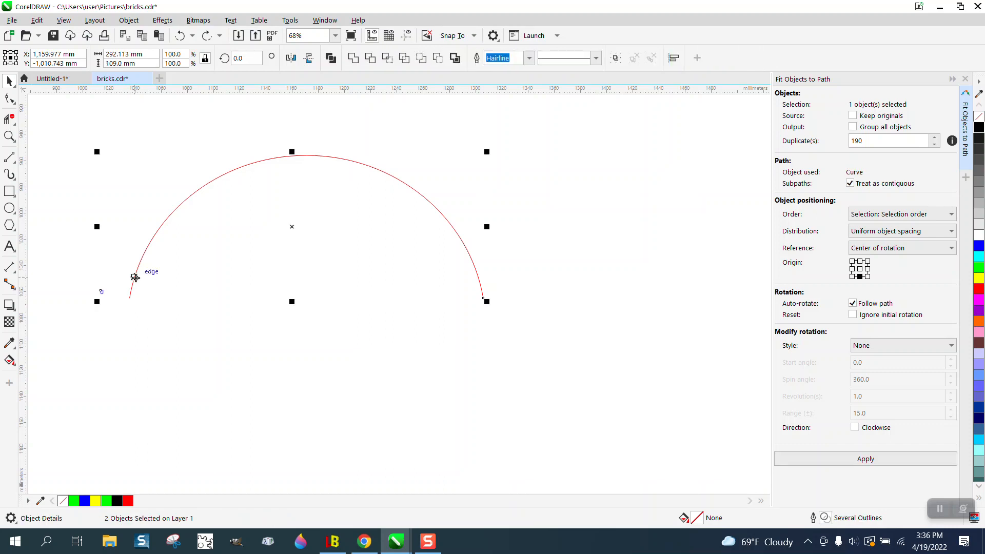
pyautogui.click(877, 461)
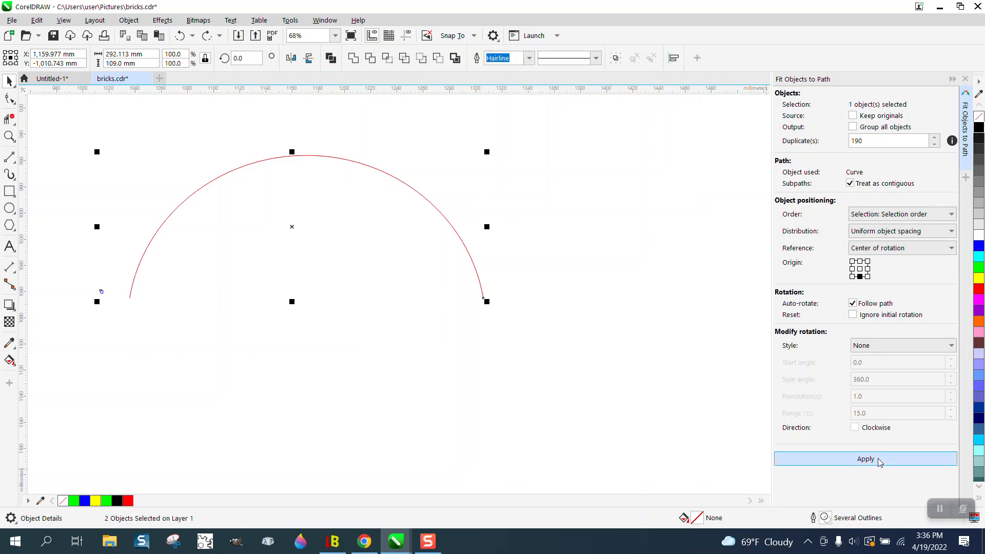
# Measure the gap between the lower corners of two neighbouring bricks near the arc's crown with a parallel dimension and delete the dimension
pyautogui.click(9, 136)
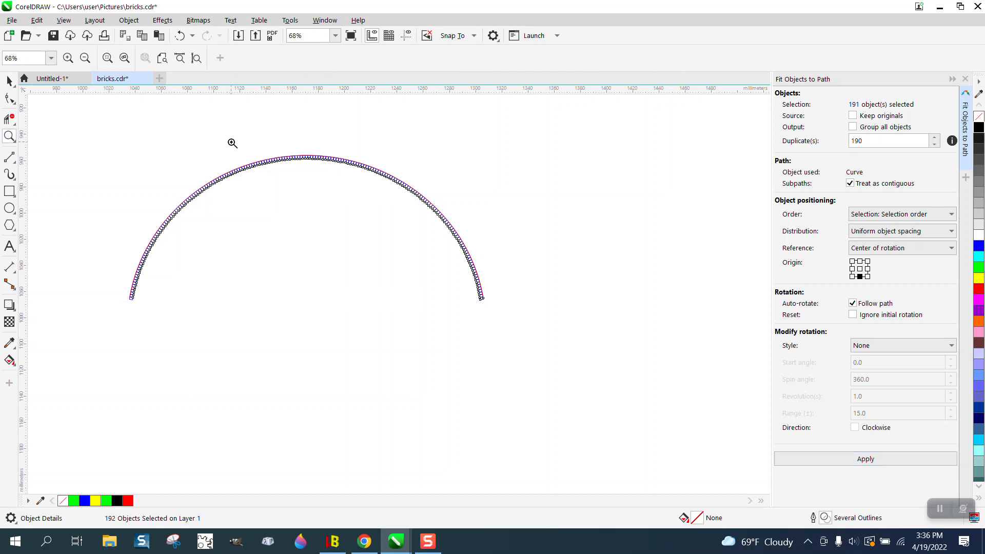
pyautogui.moveTo(248, 149); pyautogui.dragTo(369, 210)
pyautogui.moveTo(352, 138); pyautogui.dragTo(476, 238)
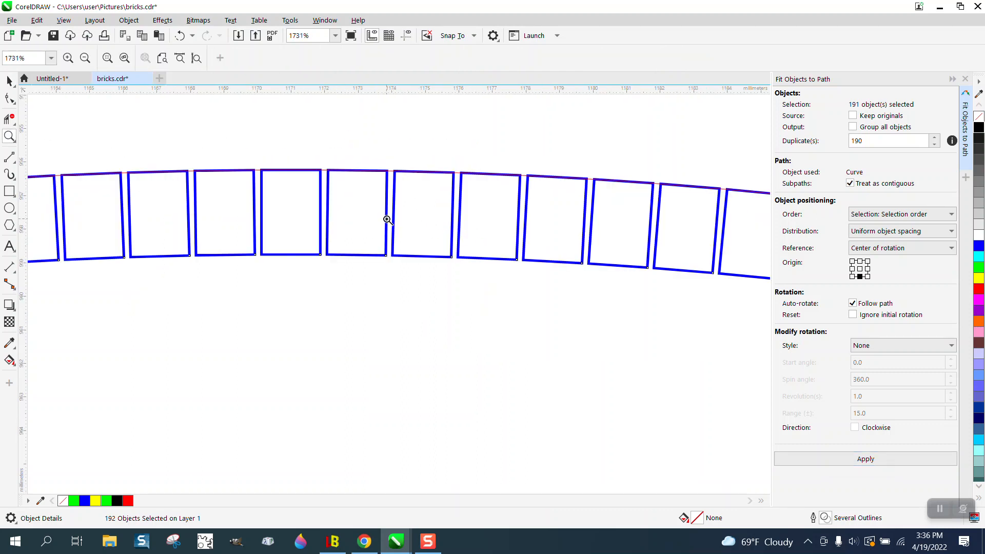
pyautogui.moveTo(374, 226); pyautogui.dragTo(425, 282)
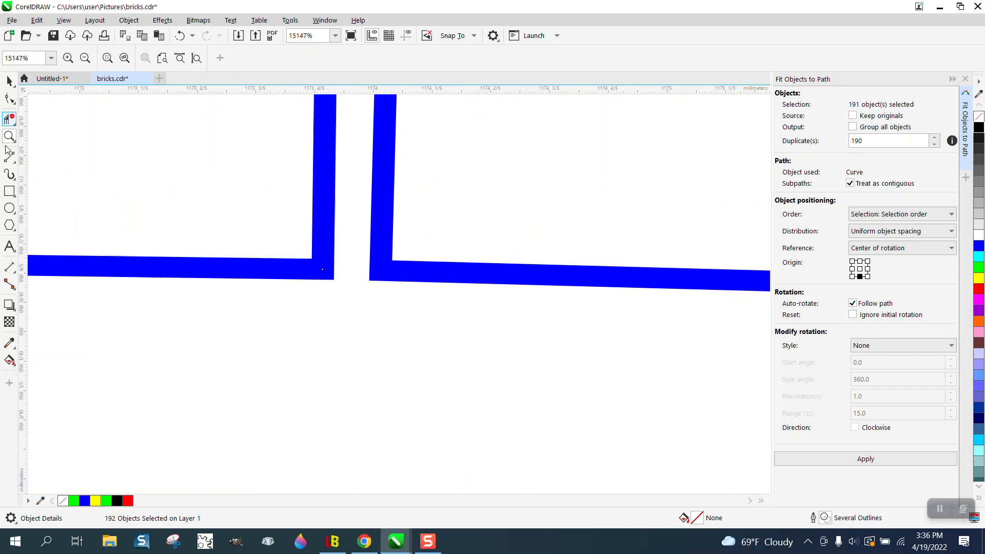
pyautogui.click(19, 275)
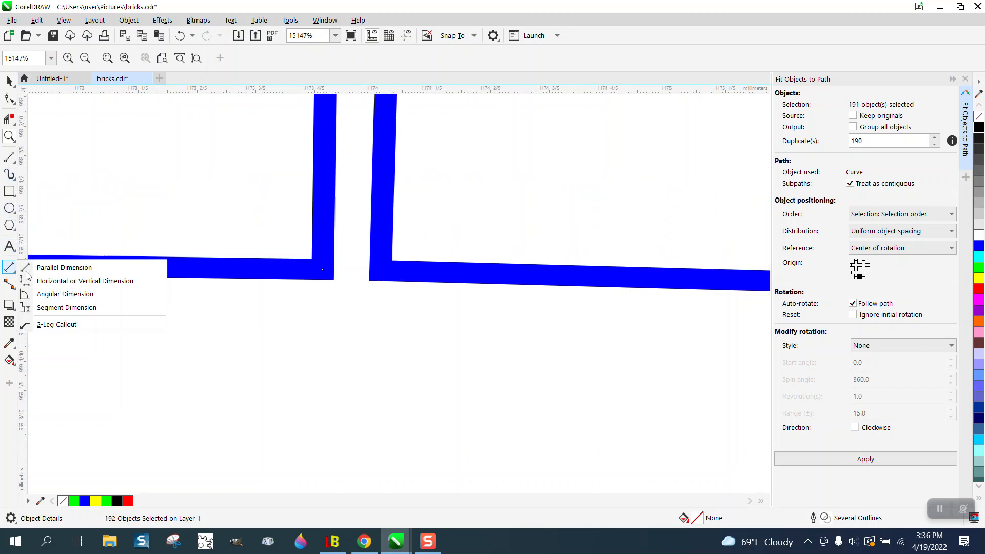
pyautogui.click(55, 266)
pyautogui.moveTo(381, 270); pyautogui.dragTo(323, 268)
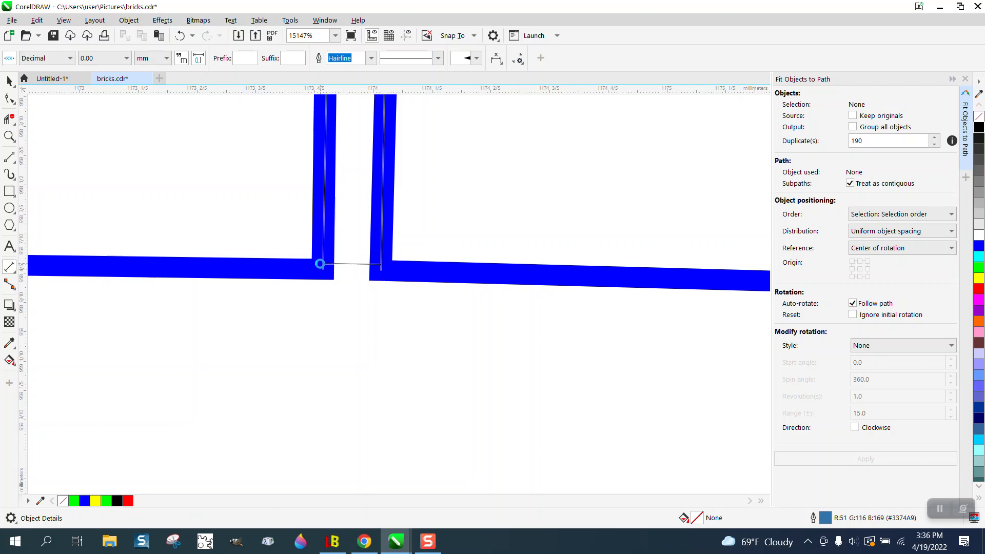
pyautogui.click(322, 265)
pyautogui.scroll(-2, 327, 277)
pyautogui.scroll(-3, 328, 265)
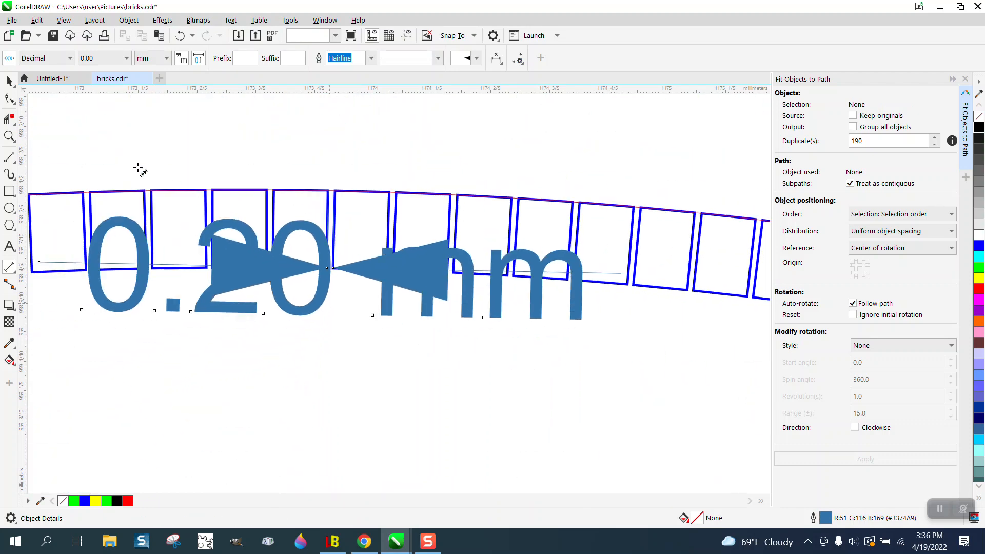
pyautogui.click(9, 81)
pyautogui.press('Delete')
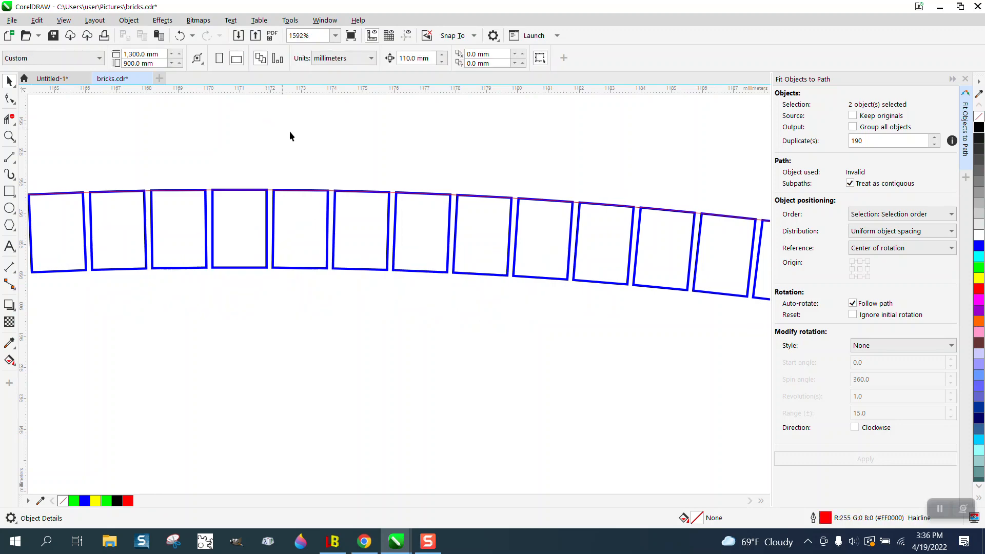
# Undo the dimension deletion and the fitting of the bricks so only the plain red arc remains
pyautogui.scroll(-3, 289, 131)
pyautogui.scroll(-2, 292, 136)
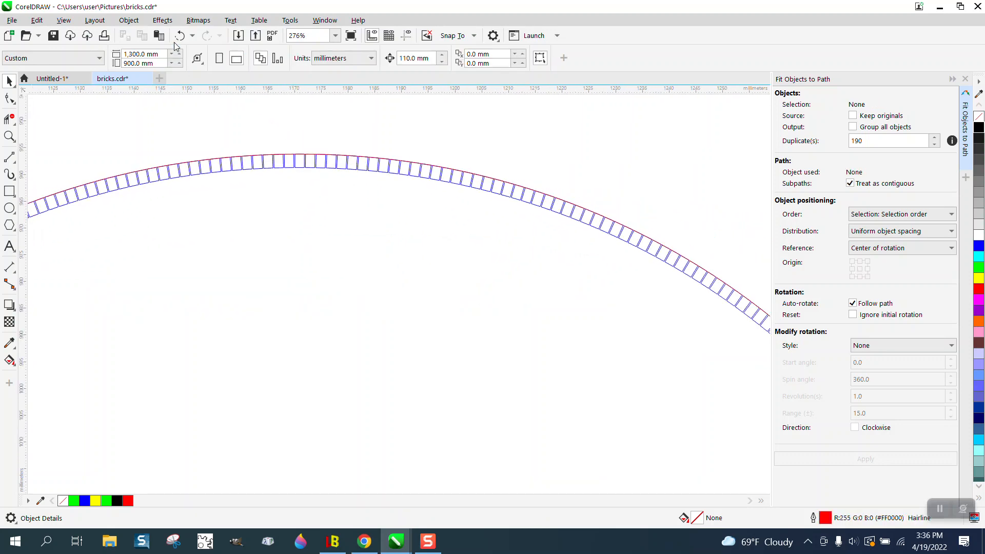
pyautogui.click(180, 36)
pyautogui.click(178, 37)
pyautogui.click(177, 37)
pyautogui.scroll(-2, 350, 188)
pyautogui.scroll(-3, 351, 189)
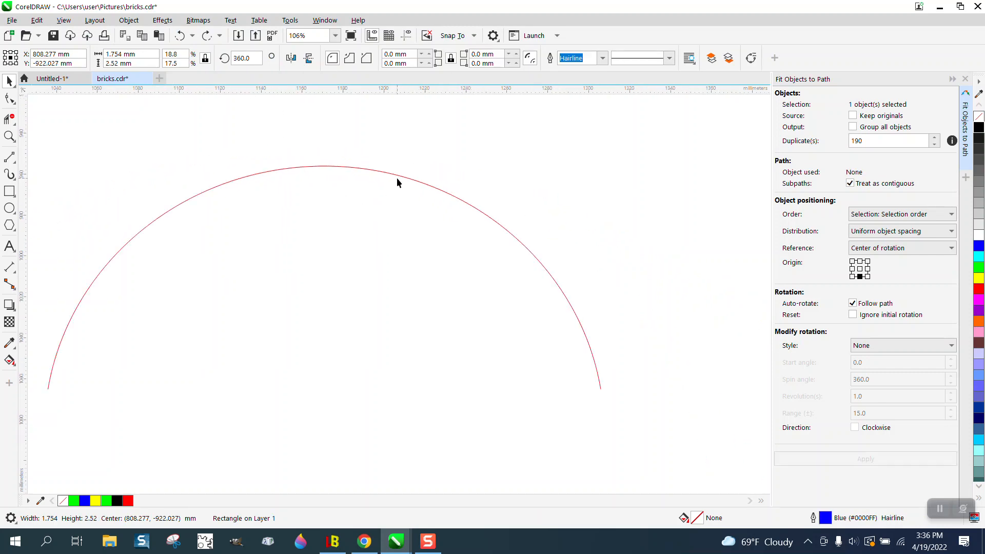
# Move one of the small blue rectangles closer to the red arc, to about X 903 mm, Y -948 mm
pyautogui.click(400, 176)
pyautogui.scroll(-2, 412, 180)
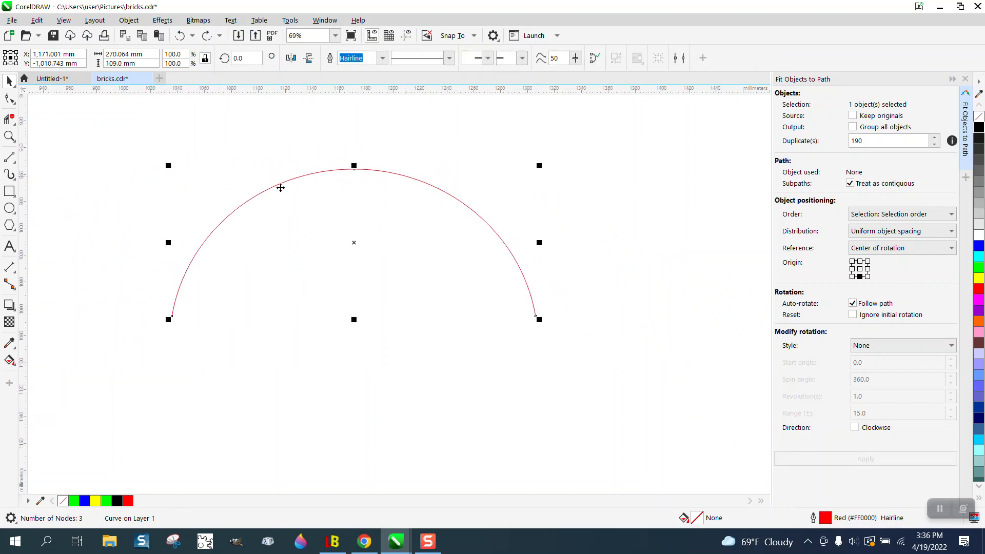
pyautogui.scroll(-3, 281, 188)
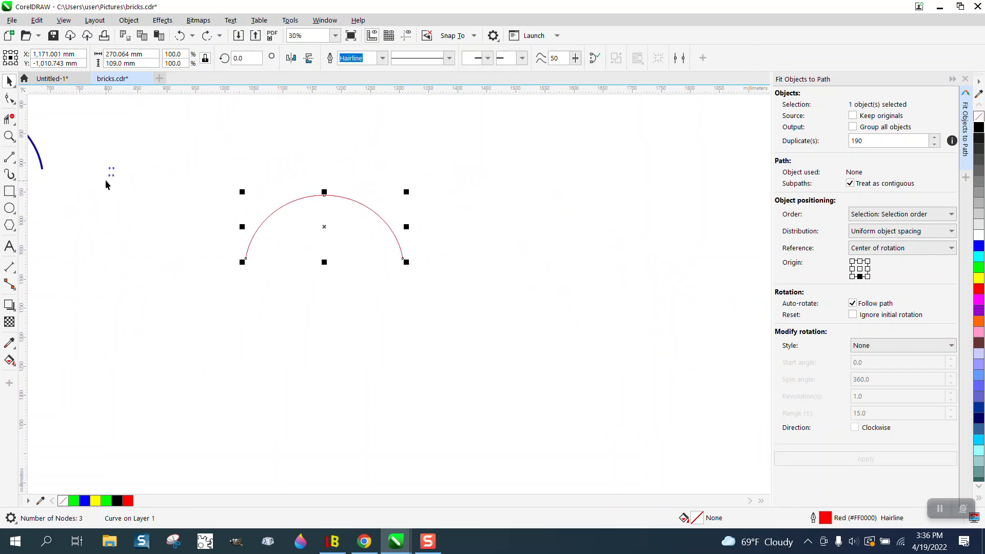
pyautogui.click(168, 190)
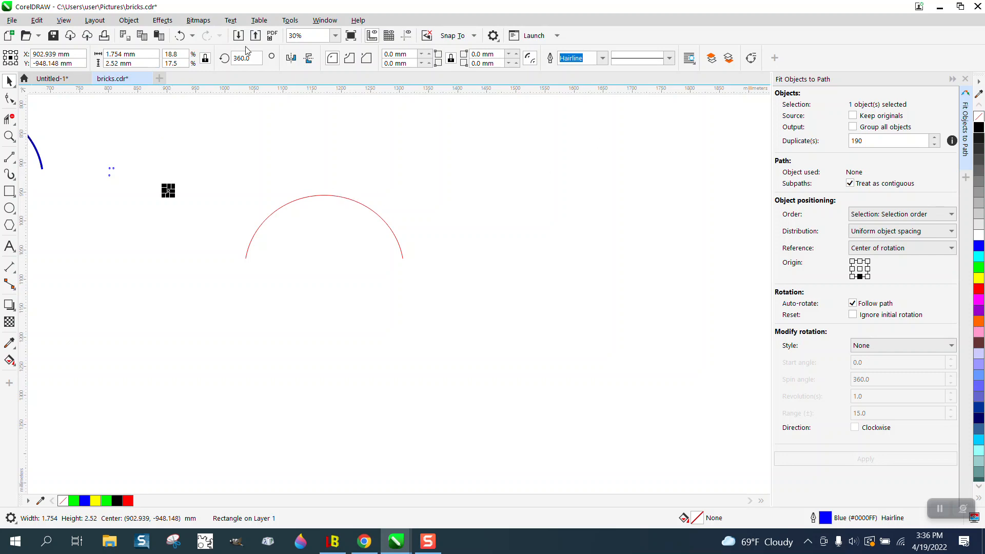
# Apply an outside contour with 5 steps and a 2.72 mm offset to the red arc
pyautogui.click(162, 20)
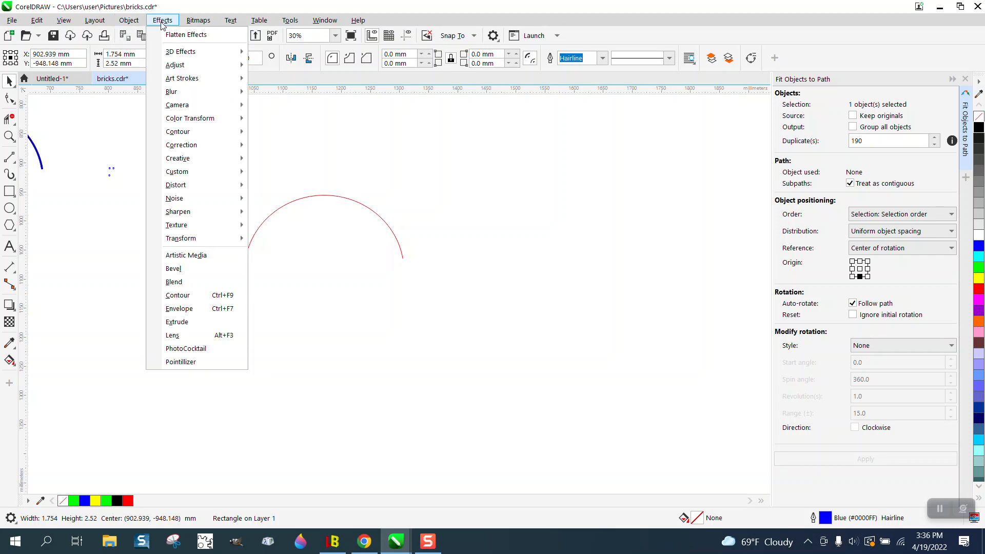
pyautogui.click(182, 297)
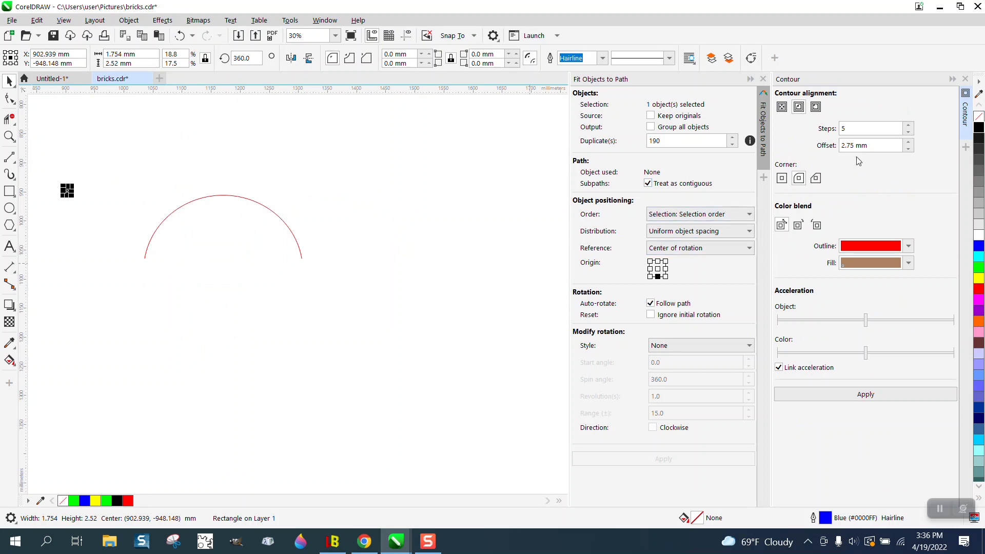
pyautogui.click(869, 145)
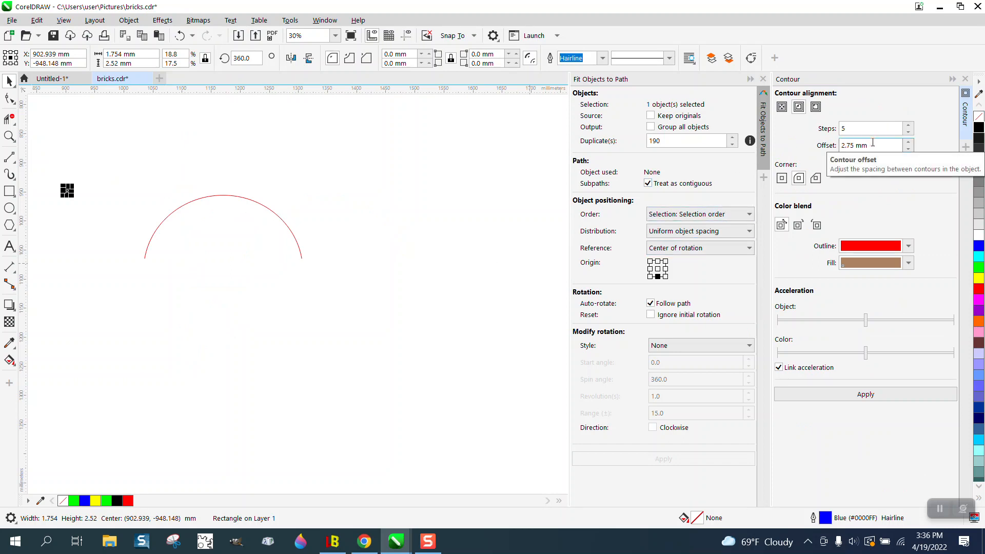
pyautogui.moveTo(871, 144); pyautogui.dragTo(830, 144)
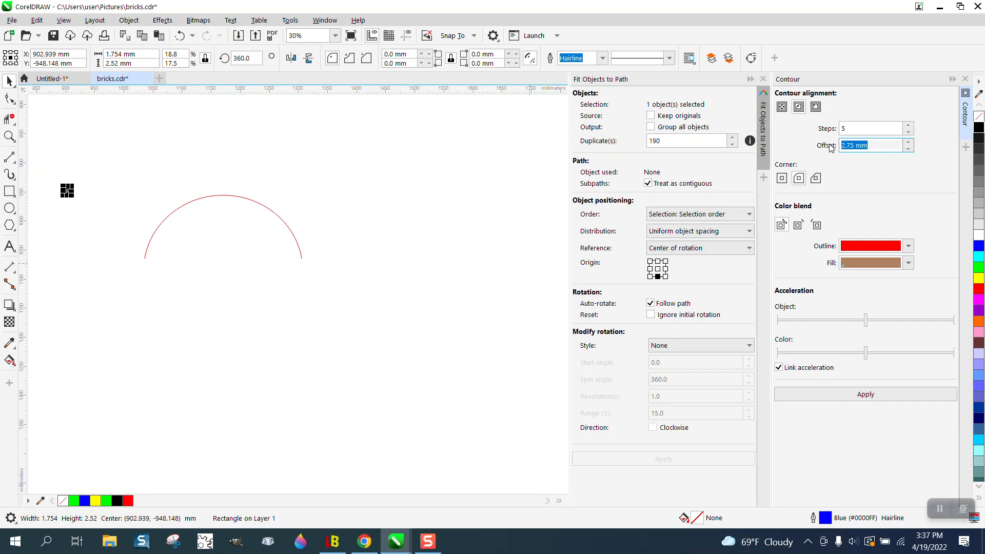
pyautogui.write('2.72')
pyautogui.click(872, 399)
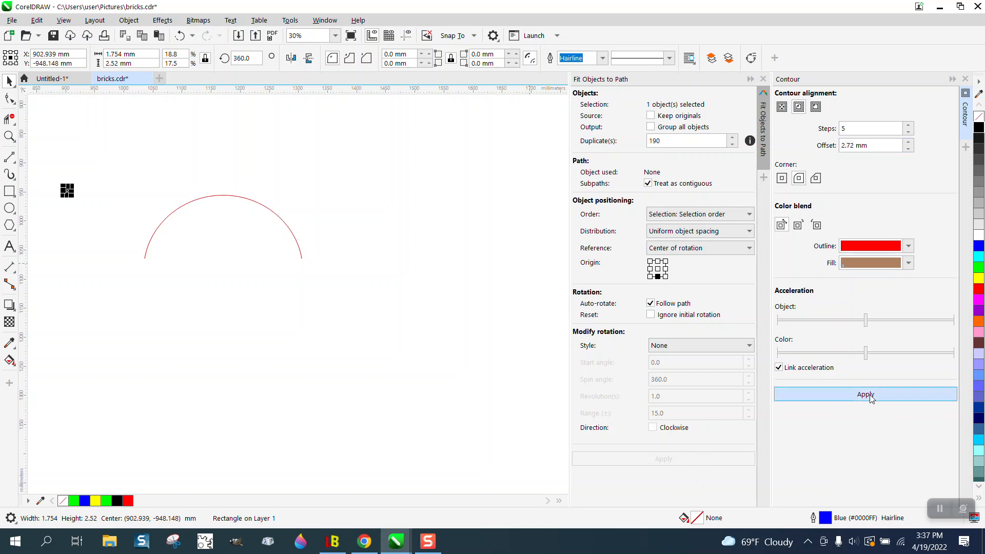
pyautogui.click(515, 301)
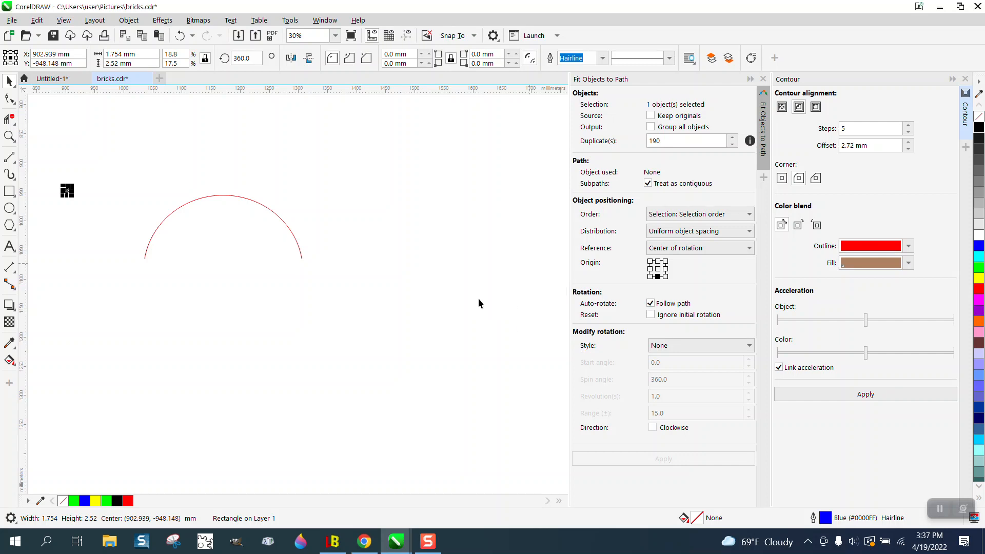
pyautogui.click(181, 206)
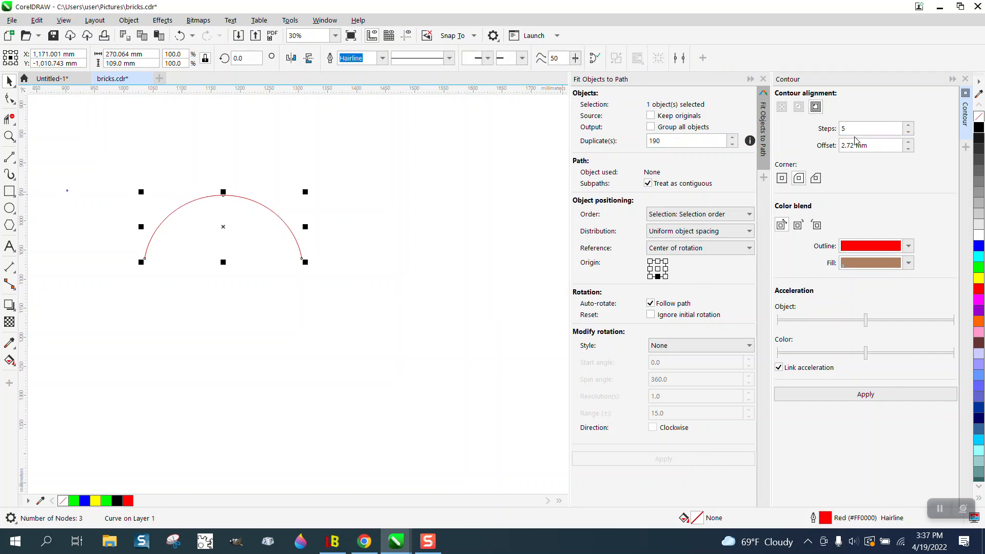
pyautogui.click(871, 396)
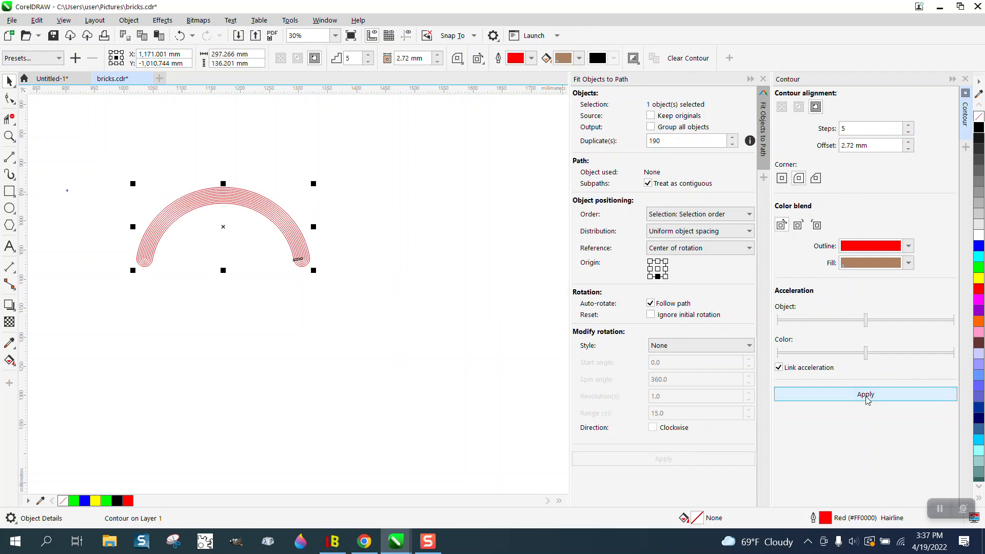
# Draw a horizontal 2-point line about 270 mm long joining the two end nodes of the original arc
pyautogui.click(9, 136)
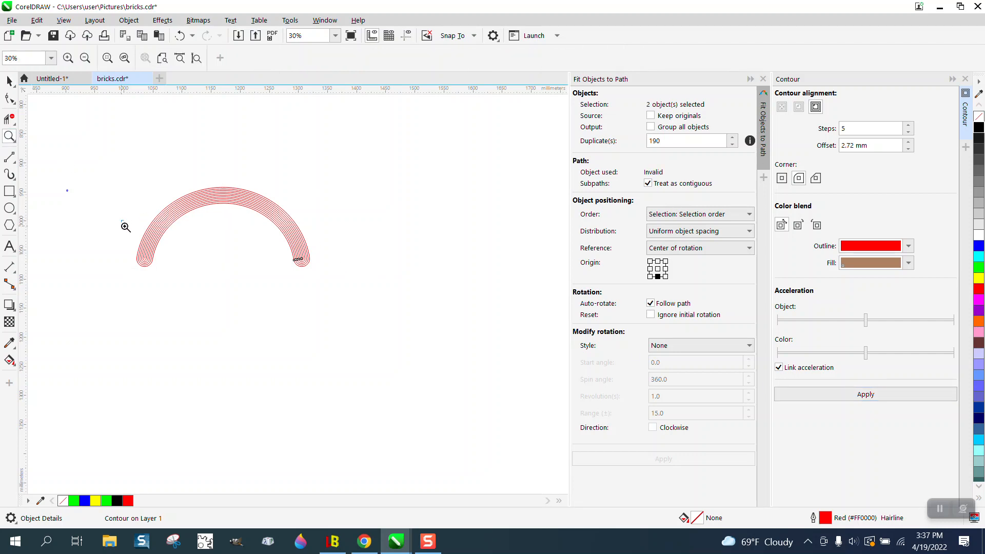
pyautogui.moveTo(125, 224); pyautogui.dragTo(383, 304)
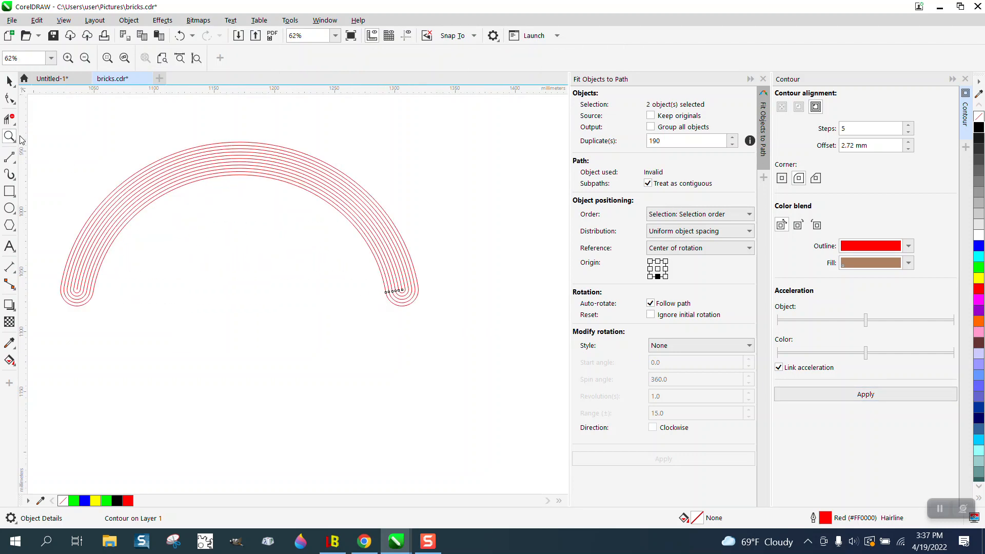
pyautogui.click(13, 159)
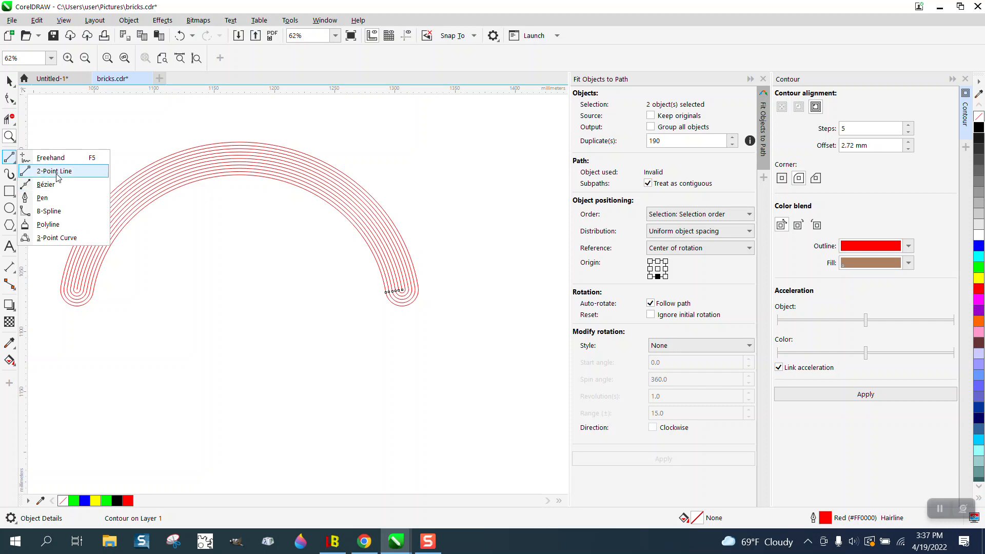
pyautogui.click(56, 173)
pyautogui.click(77, 290)
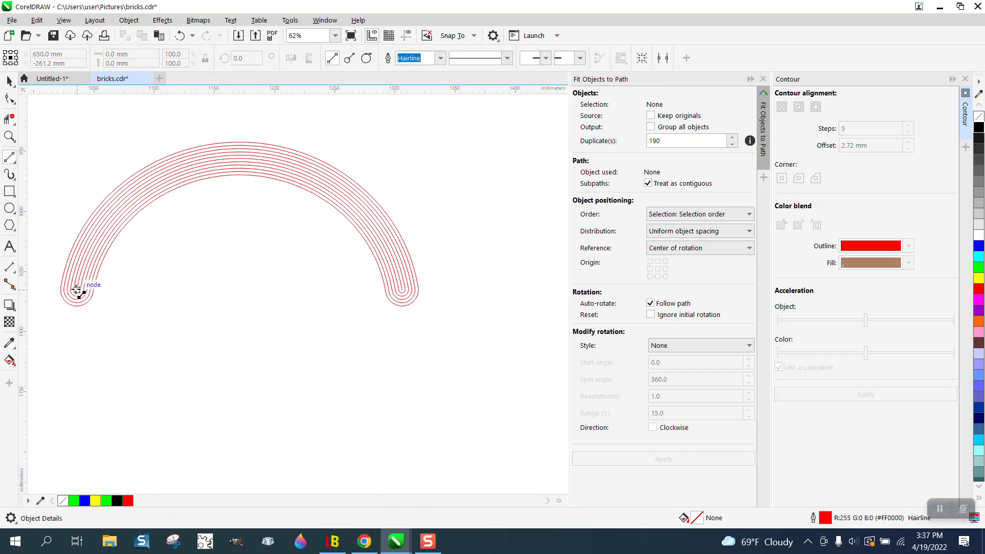
pyautogui.moveTo(77, 290); pyautogui.dragTo(403, 291)
pyautogui.scroll(-1, 365, 259)
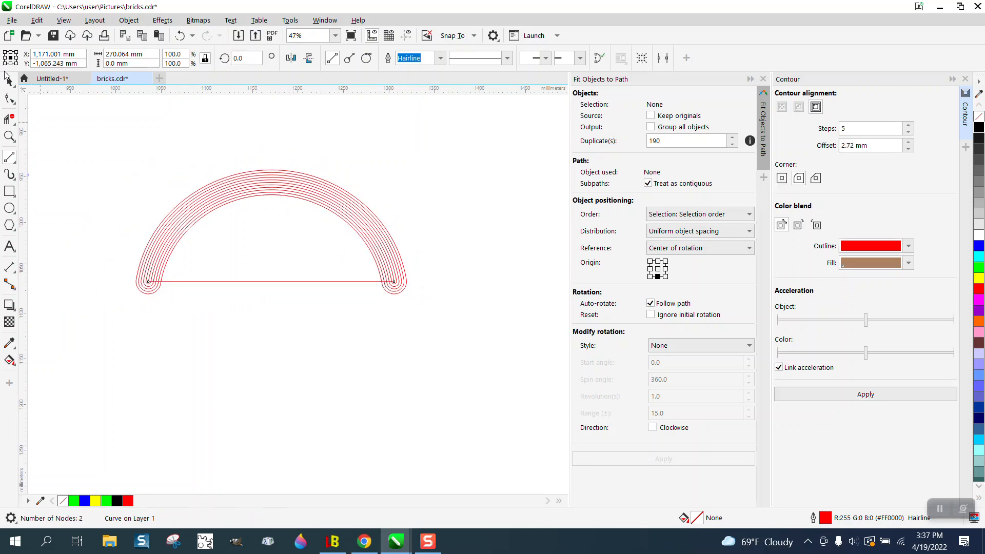
# Select the contoured arc together with the baseline and break the contour apart
pyautogui.click(6, 76)
pyautogui.moveTo(95, 131); pyautogui.dragTo(473, 335)
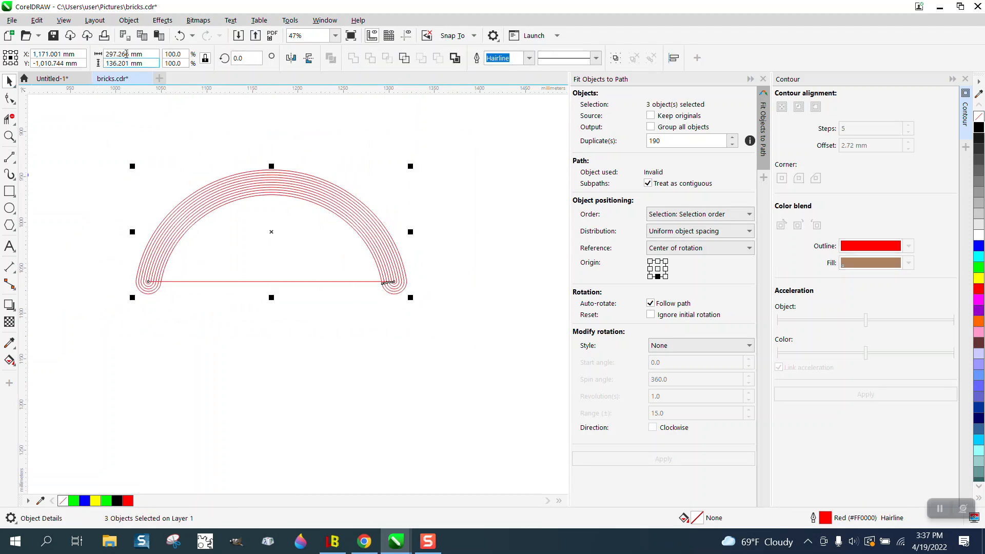
pyautogui.click(129, 20)
pyautogui.click(139, 292)
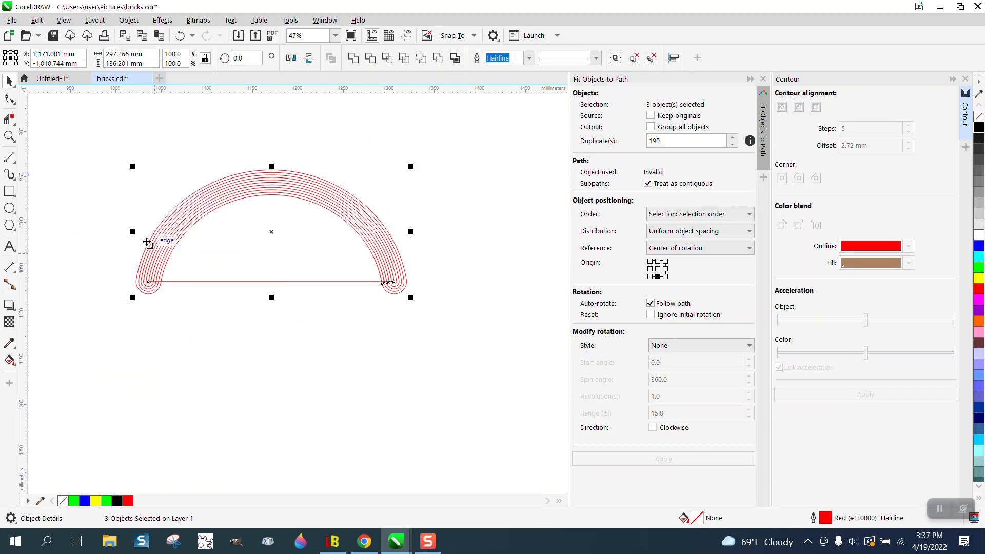
# Select all the arc curves and the baseline and ungroup the contour rows
pyautogui.moveTo(77, 122); pyautogui.dragTo(538, 361)
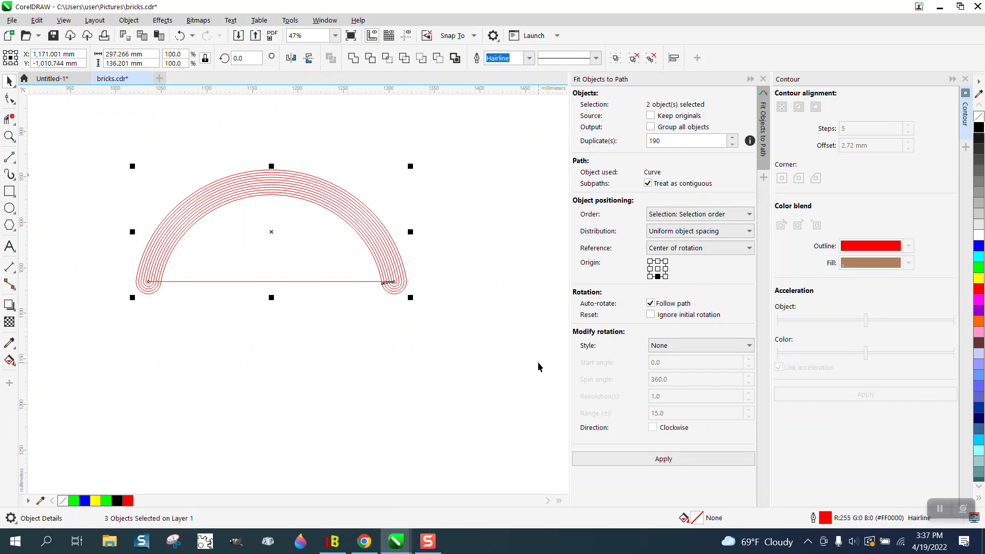
pyautogui.click(125, 24)
pyautogui.moveTo(211, 226)
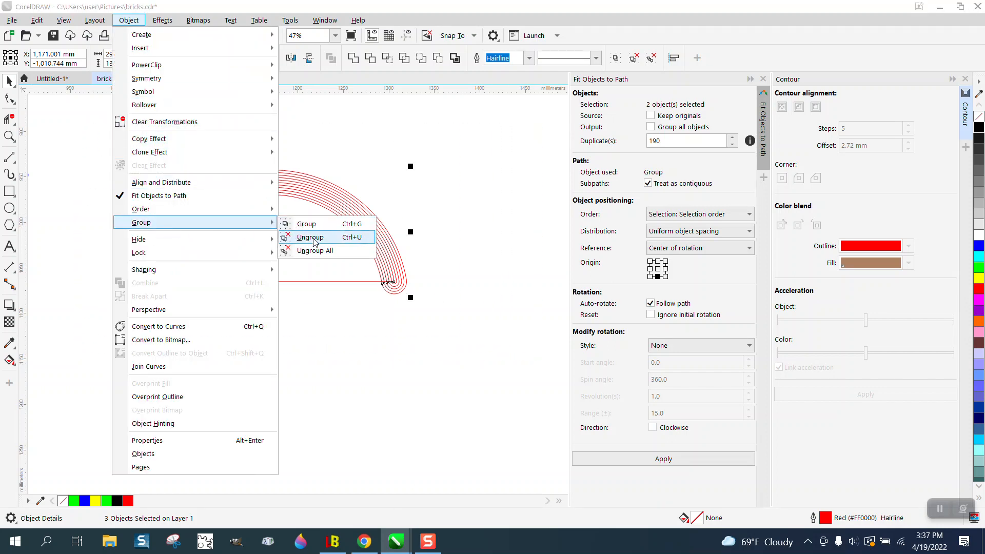
pyautogui.click(314, 237)
# Remove the rounded contour ends below the baseline at the arch's left foot with the Virtual Segment Delete tool
pyautogui.press('z')
pyautogui.moveTo(106, 248); pyautogui.dragTo(286, 303)
pyautogui.click(9, 119)
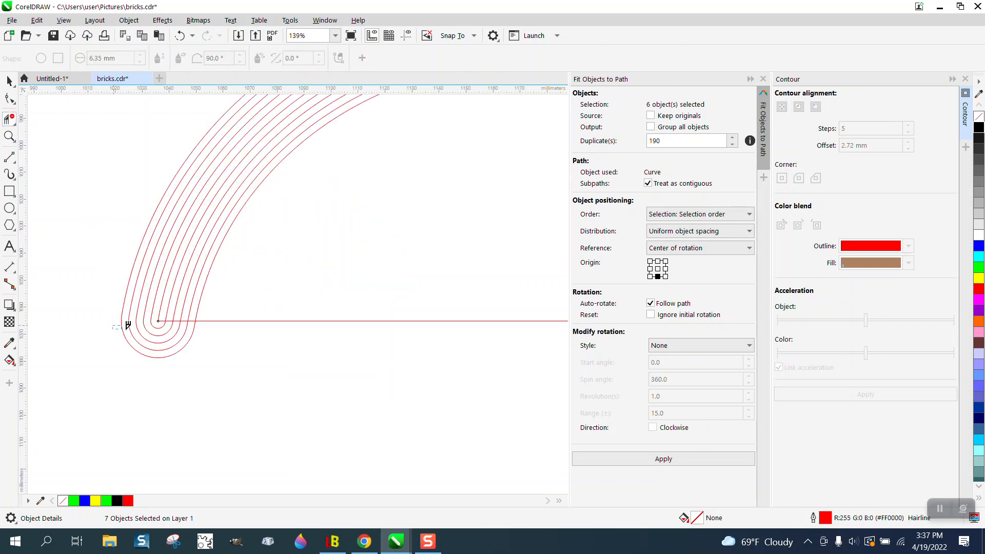
pyautogui.moveTo(127, 325)
pyautogui.mouseDown()
pyautogui.moveTo(193, 334)
pyautogui.moveTo(235, 368)
pyautogui.mouseUp()
pyautogui.press('space')
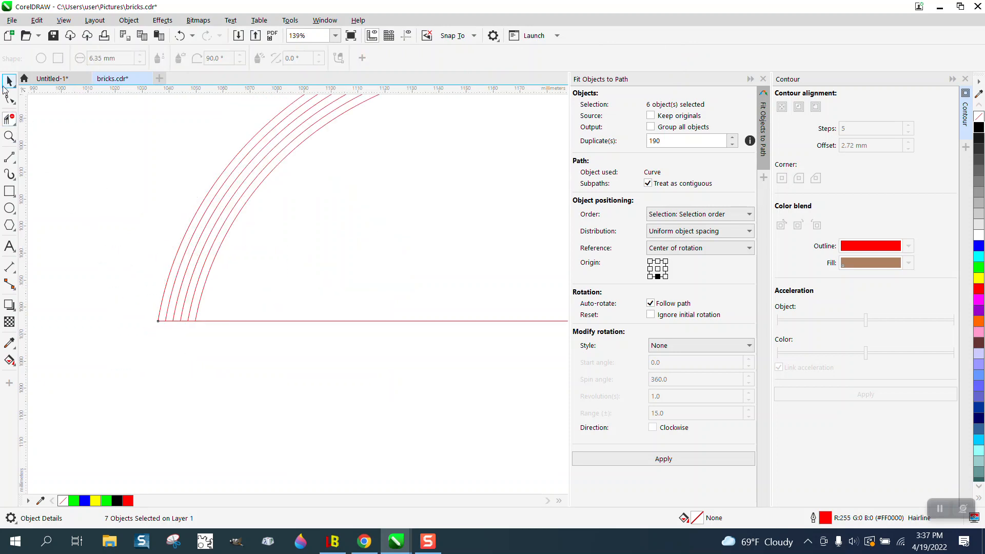
# Delete the horizontal baseline joining the feet of the arch
pyautogui.click(230, 286)
pyautogui.click(257, 321)
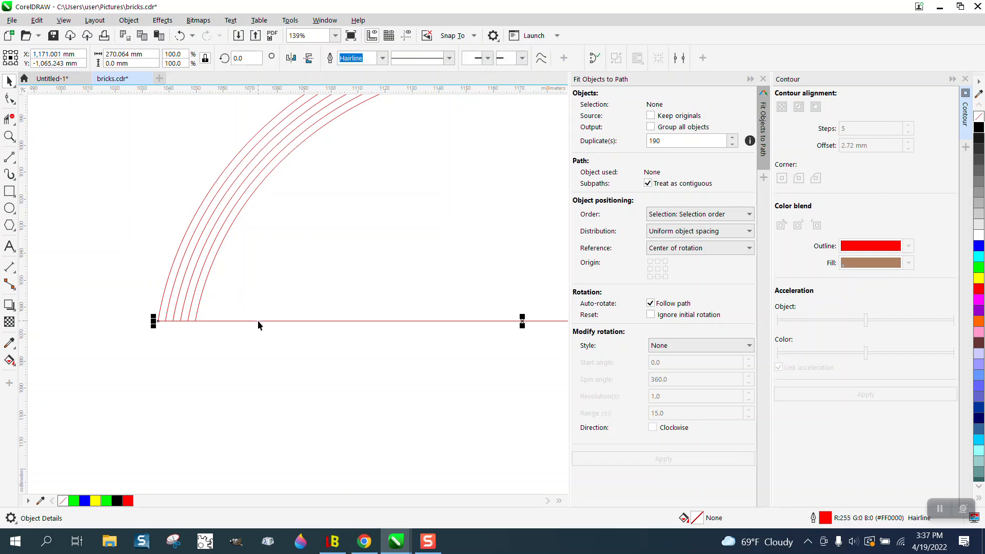
pyautogui.press('Delete')
pyautogui.scroll(-2, 200, 334)
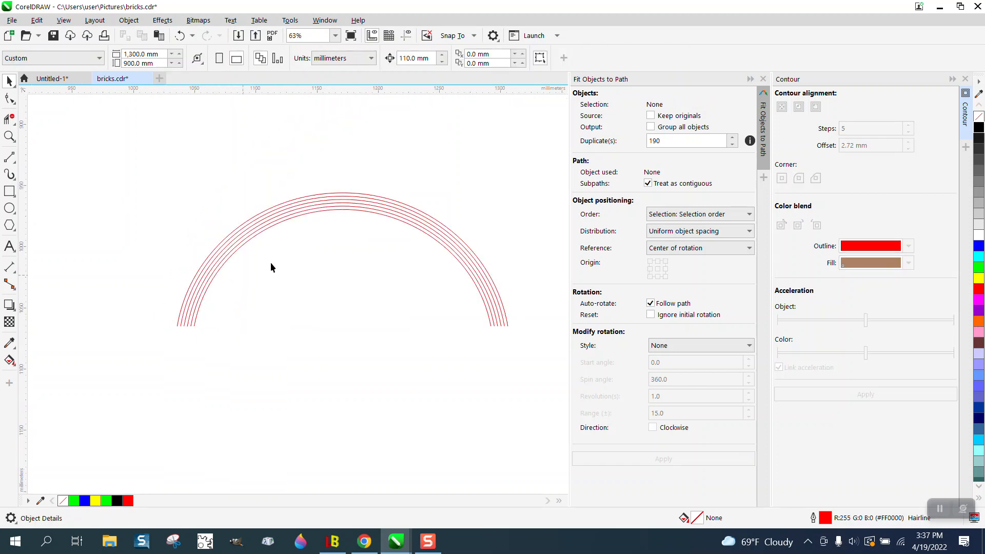
# Check the curve length of the outermost arc in its object properties, and close the properties again
pyautogui.click(360, 194)
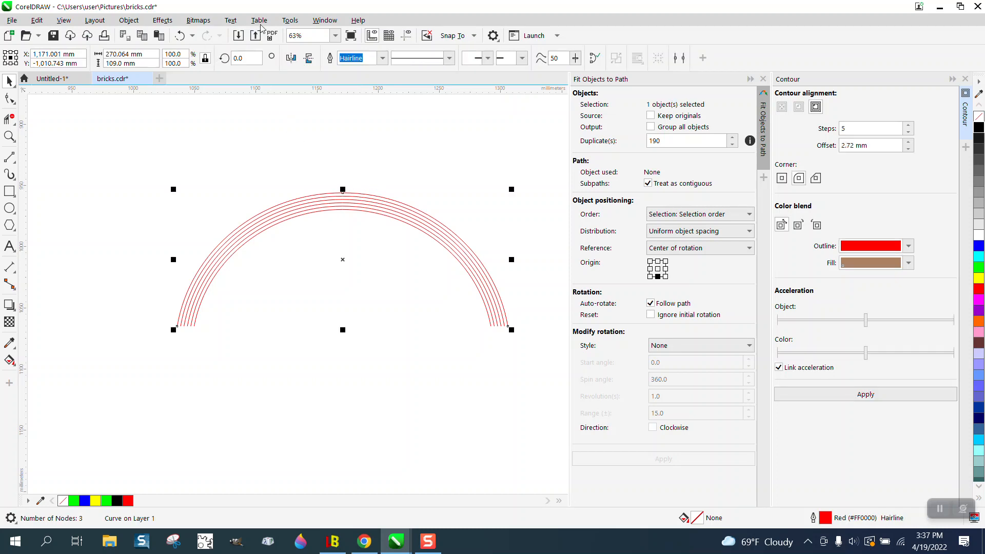
pyautogui.click(323, 21)
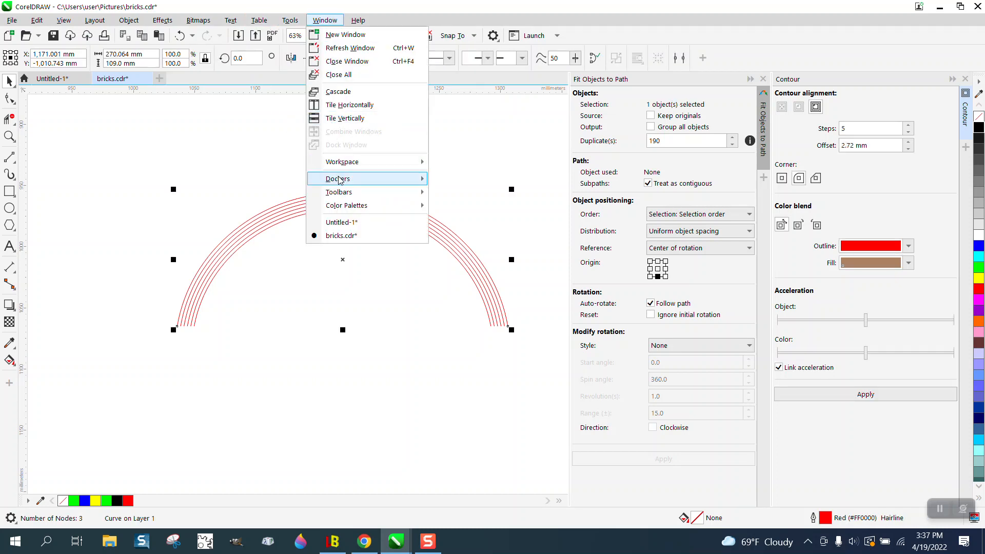
pyautogui.moveTo(338, 180)
pyautogui.click(466, 39)
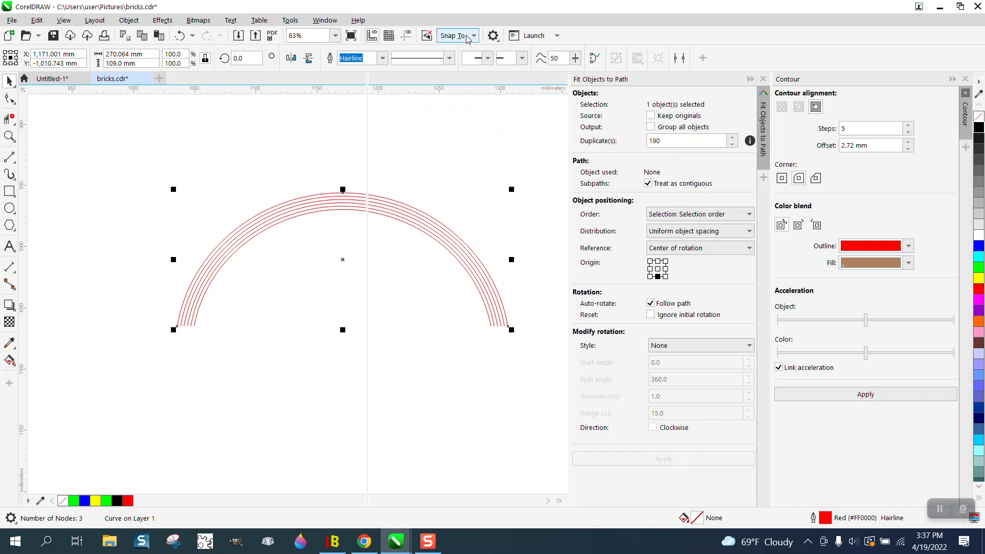
pyautogui.click(445, 94)
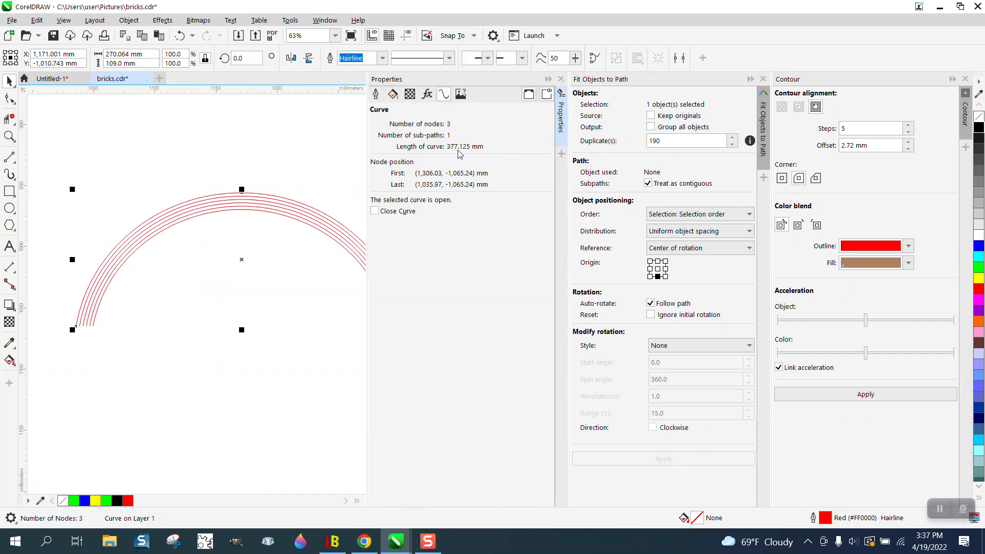
pyautogui.click(563, 79)
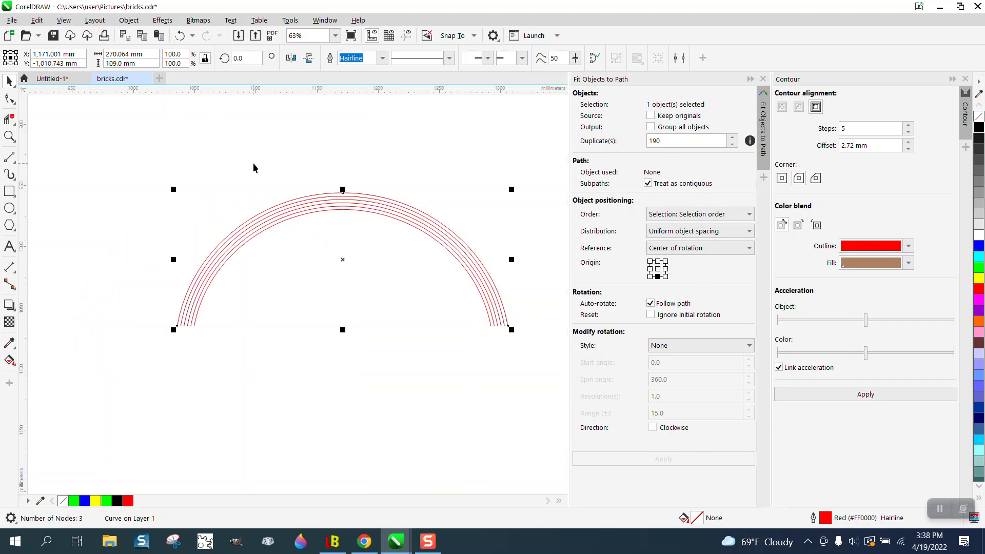
# Move the lone blue rectangle to about X 1,046 mm, Y -1,076 mm below the arch's left foot, and the other three inside the arch
pyautogui.click(271, 150)
pyautogui.scroll(-2, 272, 160)
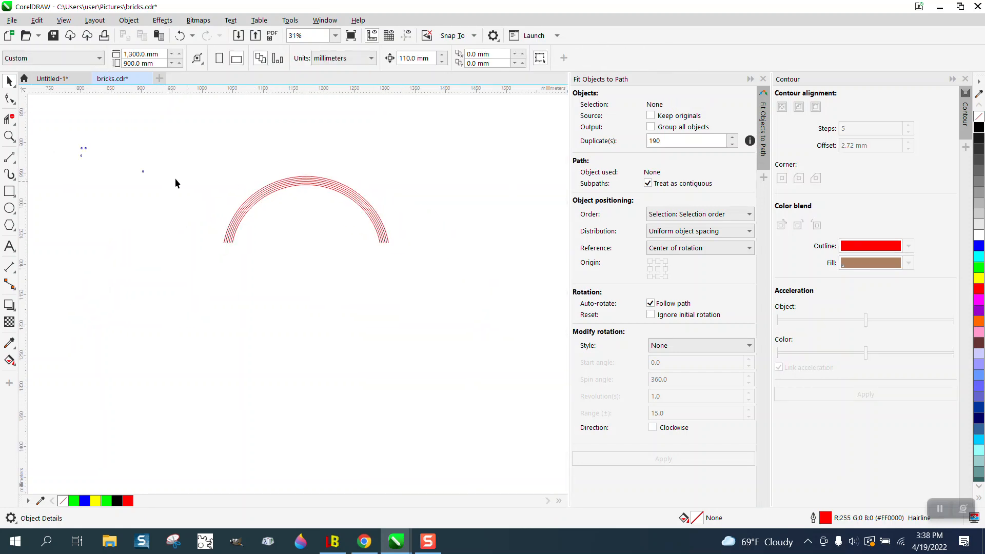
pyautogui.click(142, 171)
pyautogui.moveTo(142, 172); pyautogui.dragTo(230, 249)
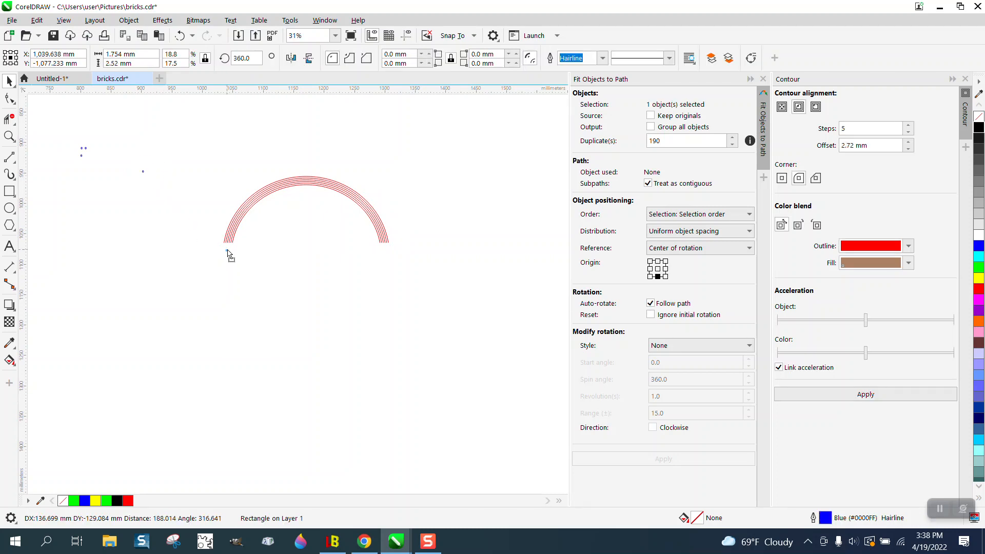
pyautogui.moveTo(76, 144); pyautogui.dragTo(292, 215)
pyautogui.click(10, 136)
pyautogui.moveTo(185, 148); pyautogui.dragTo(473, 282)
pyautogui.click(9, 81)
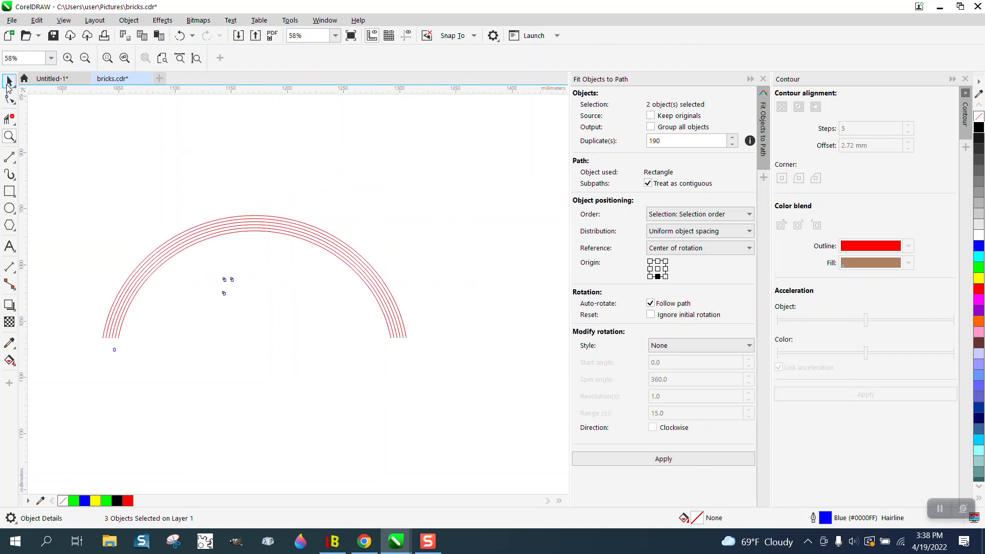
# Fit the blue rectangle below the left foot to the outermost arc with 190 duplicates, uniform object spacing and rotation following the path
pyautogui.click(99, 227)
pyautogui.click(115, 350)
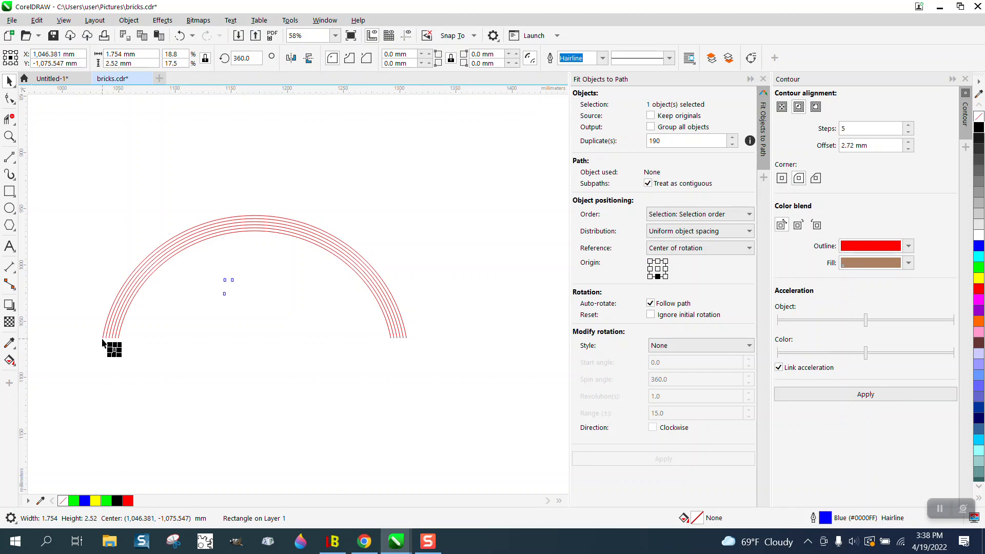
pyautogui.keyDown('shift'); pyautogui.click(103, 339); pyautogui.keyUp('shift')
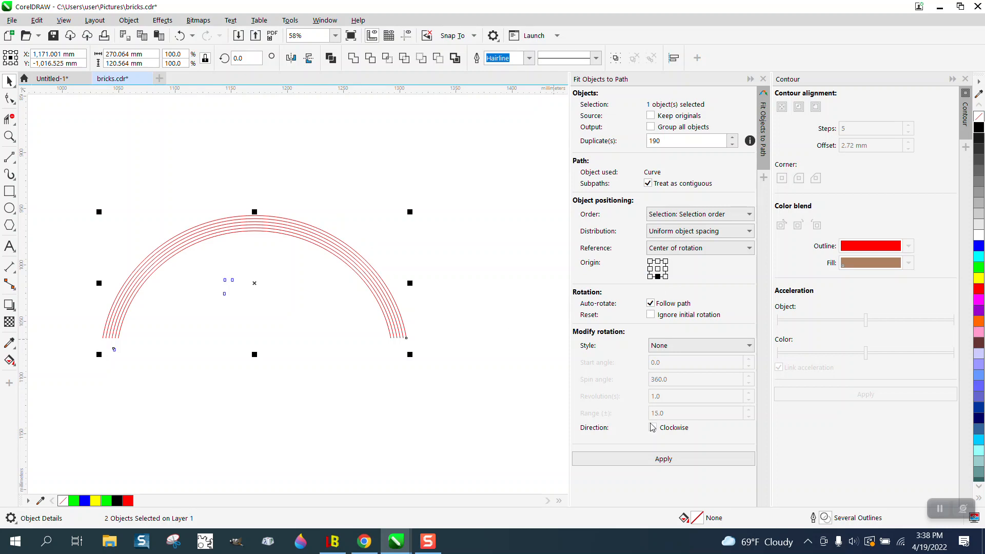
pyautogui.click(664, 458)
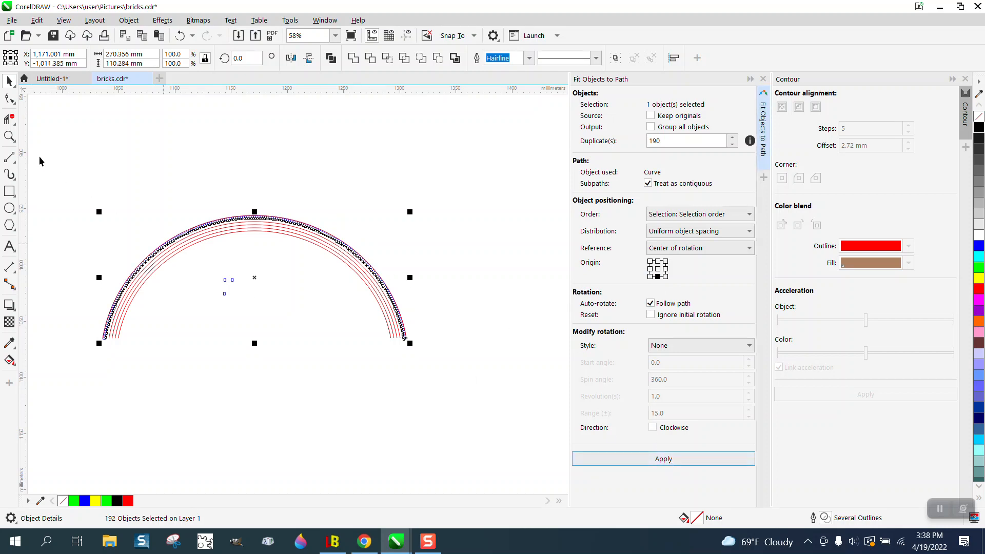
# Examine the spacing and fit of the rectangles along the outermost arc up close and across the arch
pyautogui.click(9, 135)
pyautogui.moveTo(221, 214); pyautogui.dragTo(369, 266)
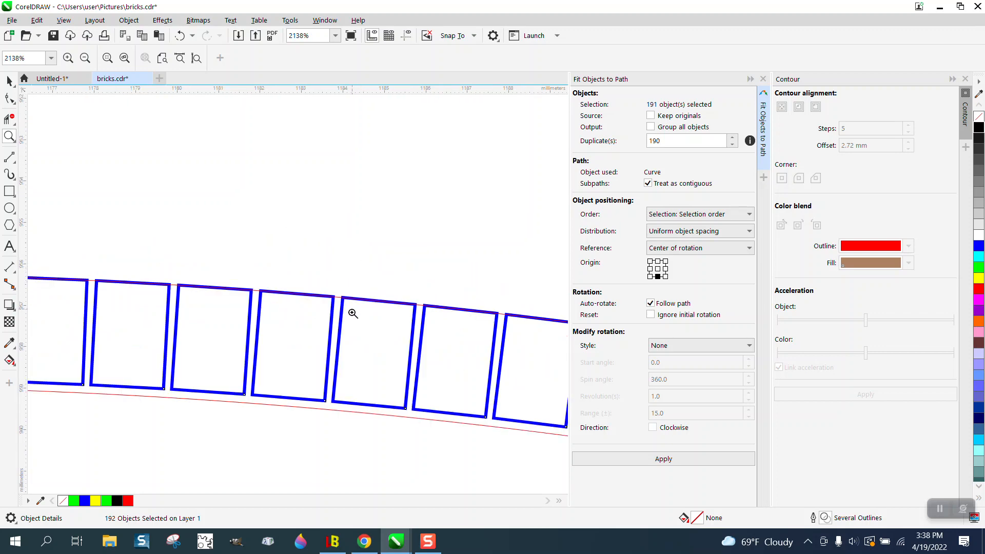
pyautogui.scroll(-8, 313, 253)
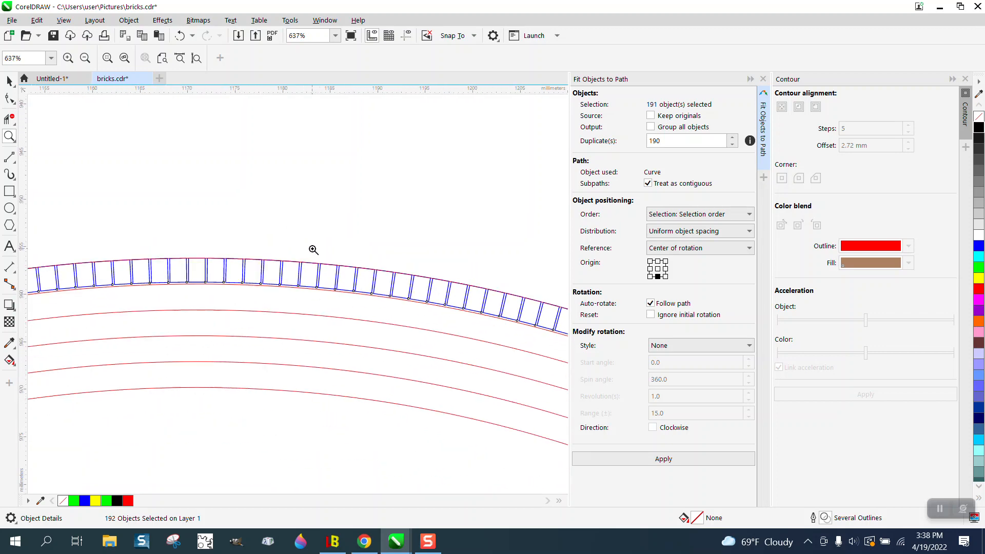
pyautogui.click(14, 85)
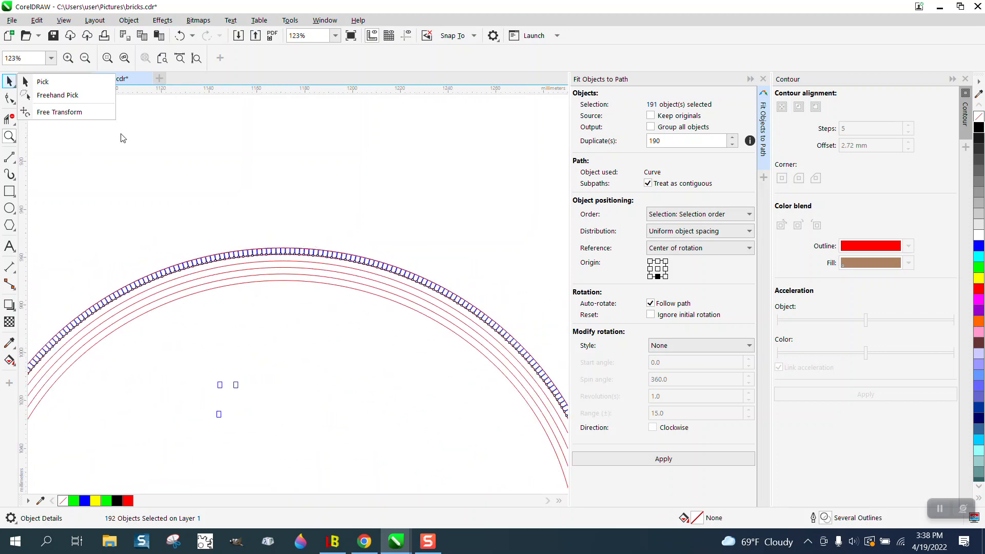
pyautogui.click(121, 136)
pyautogui.scroll(-2, 287, 207)
pyautogui.scroll(-3, 298, 208)
pyautogui.moveTo(315, 257); pyautogui.dragTo(418, 330)
pyautogui.click(9, 82)
pyautogui.click(194, 195)
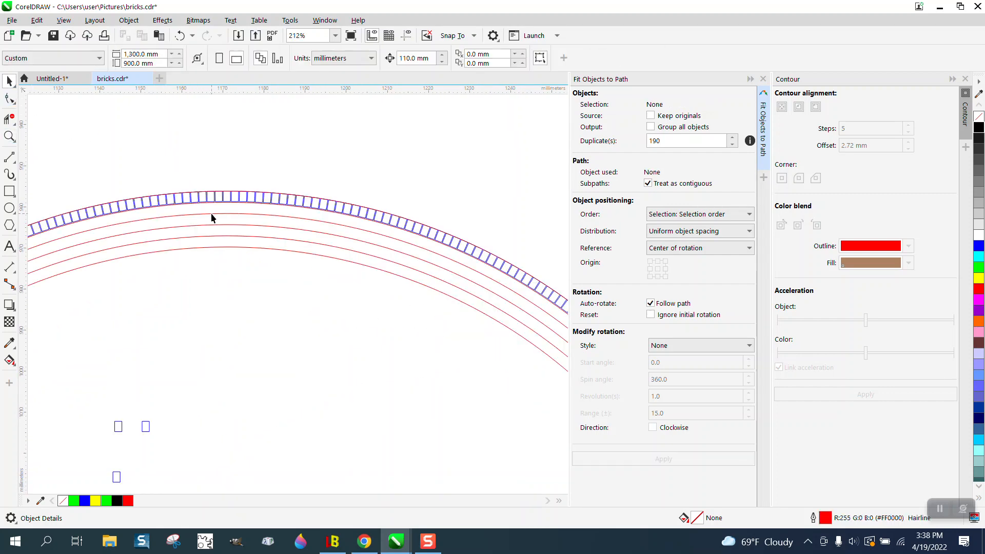
# Check the curve length of the second arc from the outside in its object properties
pyautogui.click(227, 198)
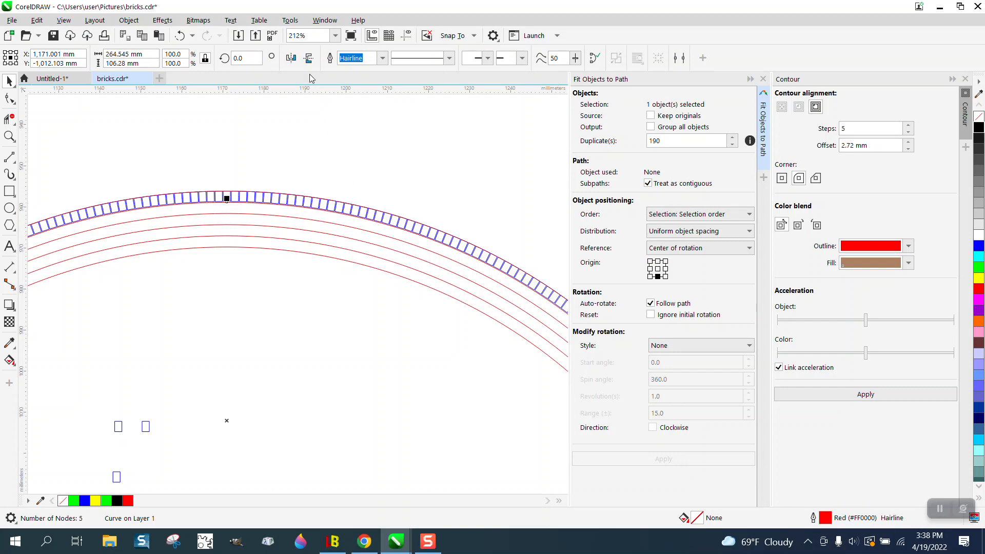
pyautogui.click(332, 22)
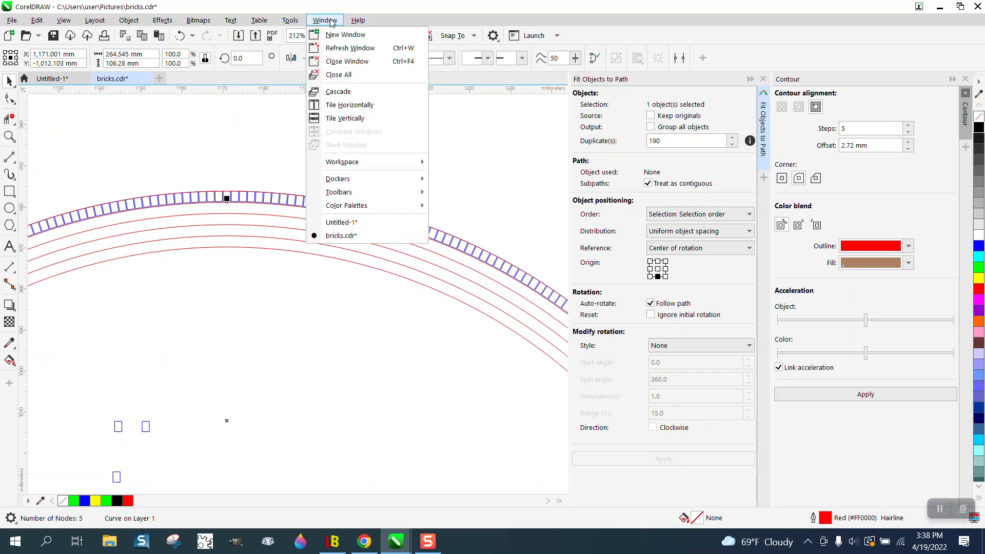
pyautogui.moveTo(344, 180)
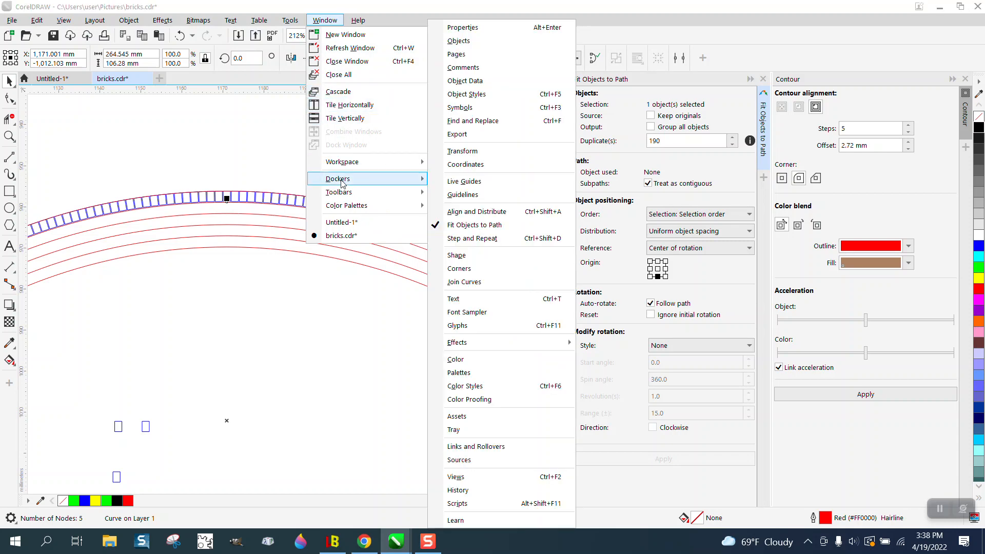
pyautogui.click(464, 28)
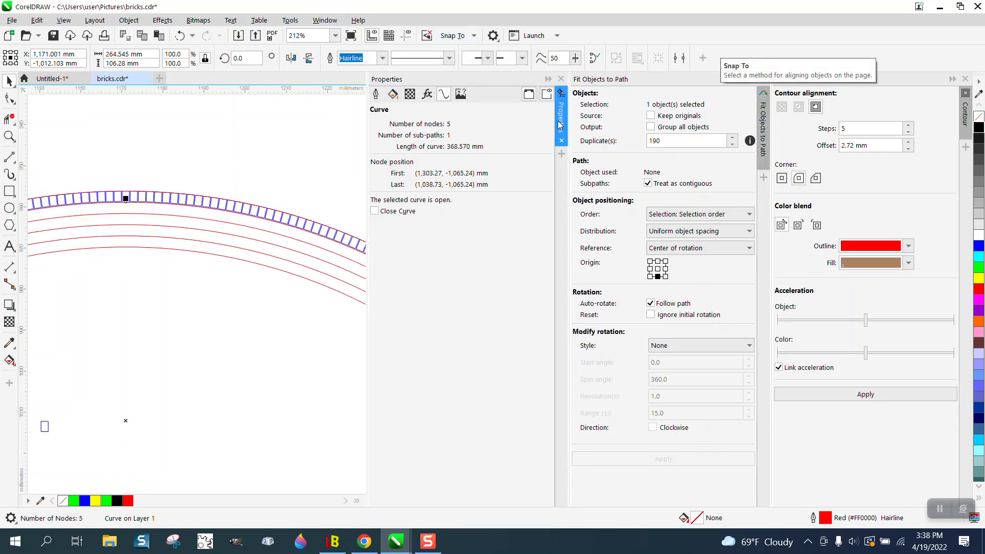
pyautogui.click(280, 162)
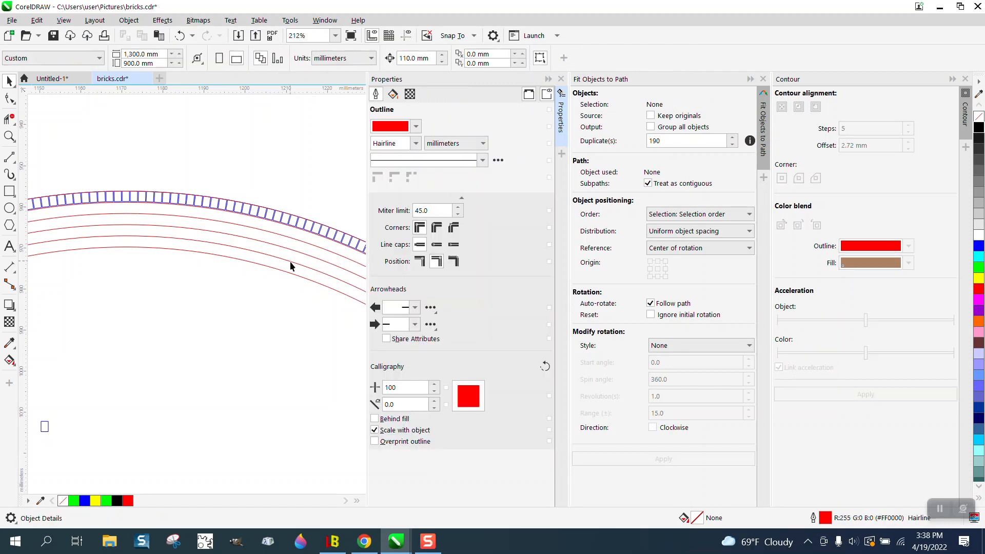
# Calculate 377.125 divided by 190 in the Calculator to get the brick spacing, and close the Calculator
pyautogui.press('XF86Calculator')
pyautogui.write('3.')
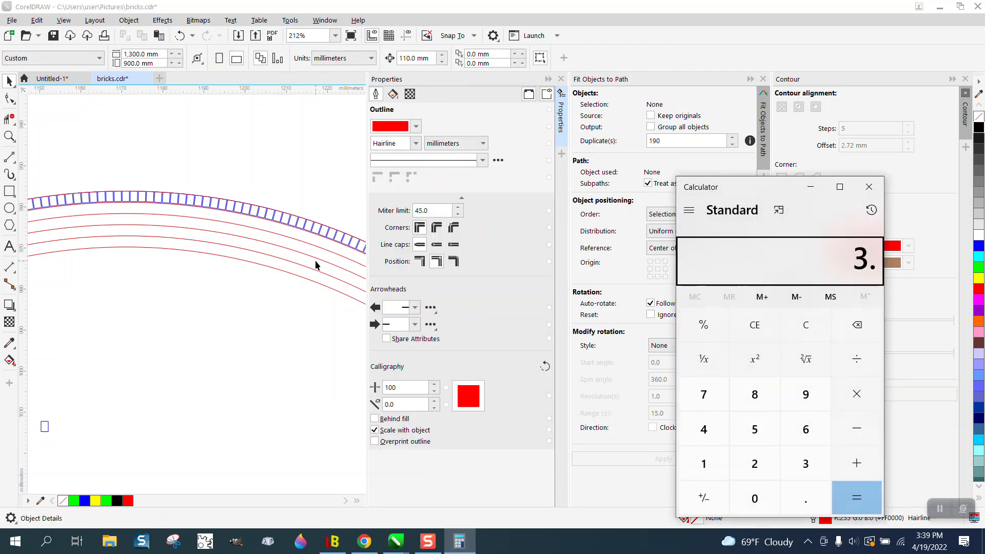
pyautogui.press('BackSpace')
pyautogui.write('77')
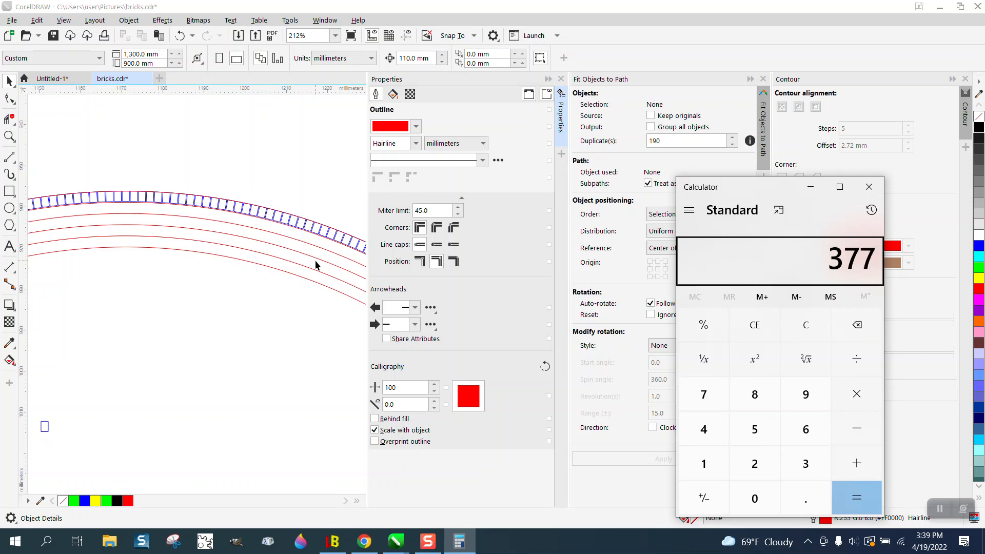
pyautogui.write('.125')
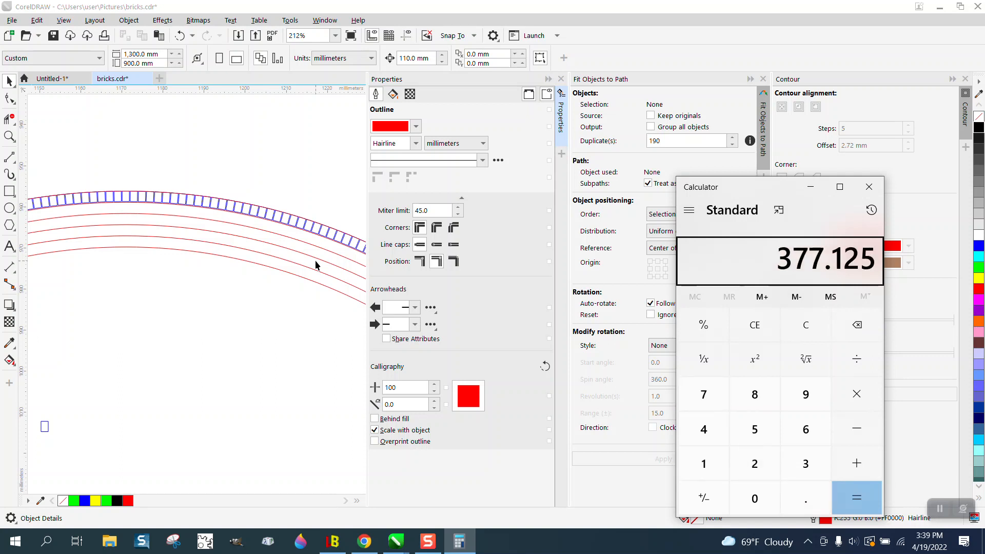
pyautogui.press('/')
pyautogui.write('190')
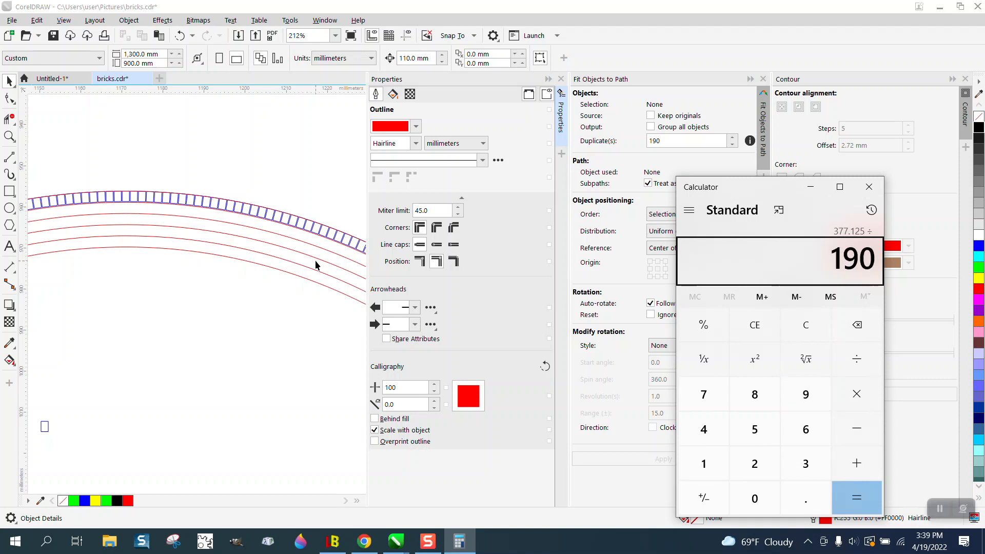
pyautogui.press('Return')
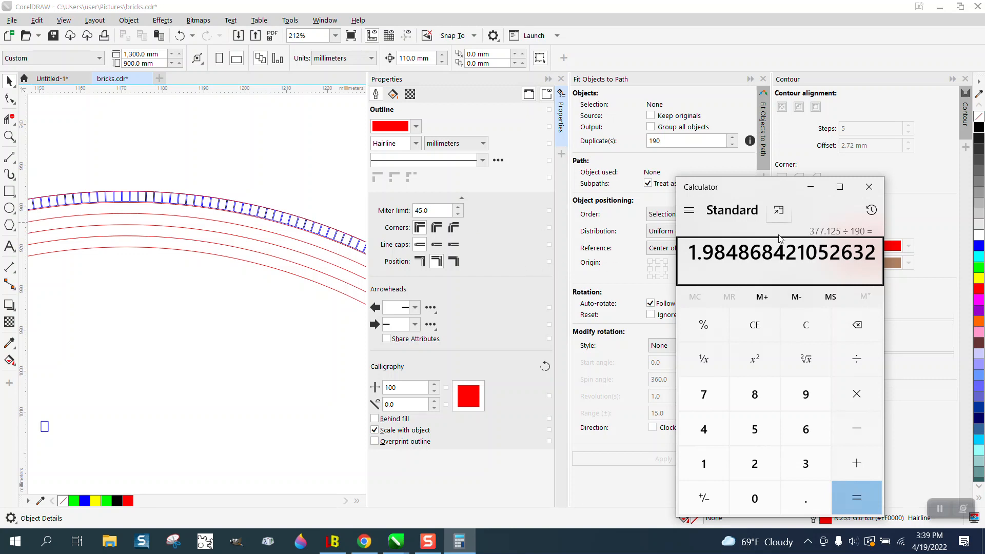
pyautogui.click(870, 187)
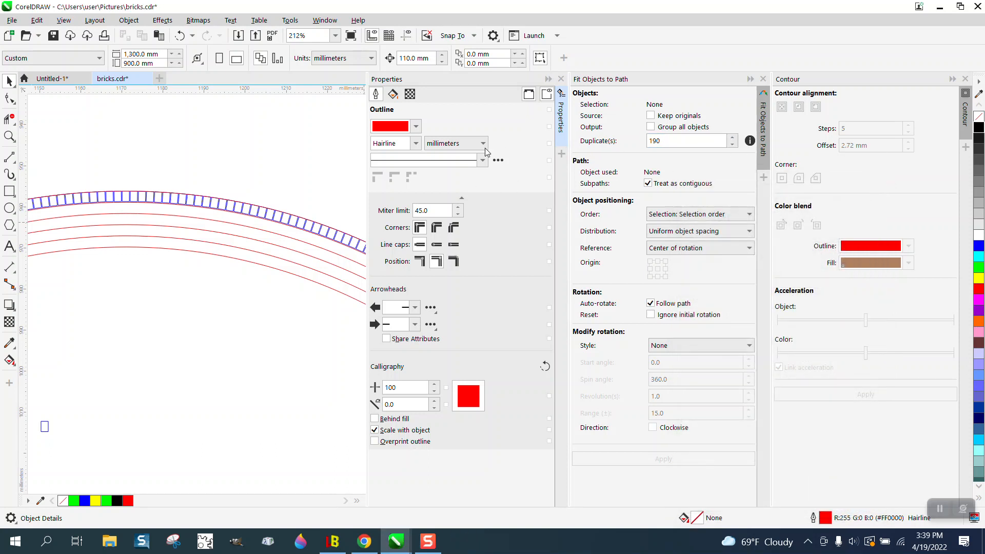
# Select the second arc from the outside and check its curve length in the object properties
pyautogui.click(242, 212)
pyautogui.press('Escape')
pyautogui.click(233, 215)
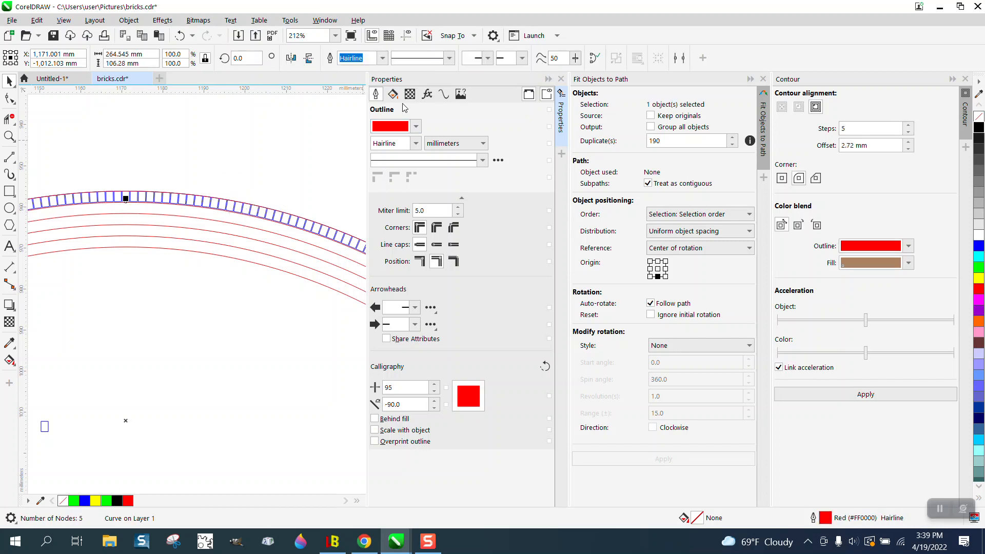
pyautogui.click(443, 95)
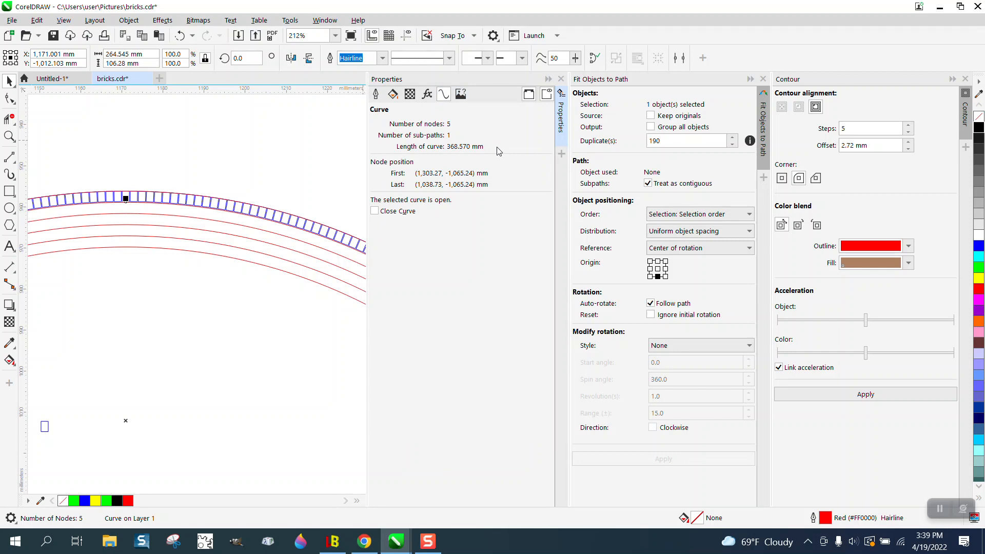
# Calculate 368.570 divided by 1.9849 in the Calculator to get the second row's brick count, and close the Calculator and the object properties
pyautogui.press('XF86Calculator')
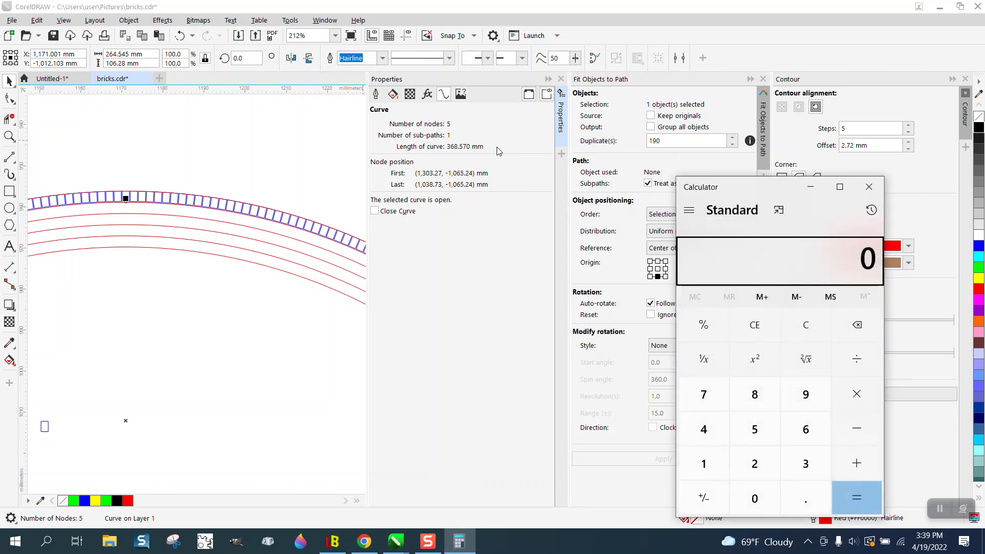
pyautogui.write('368.570')
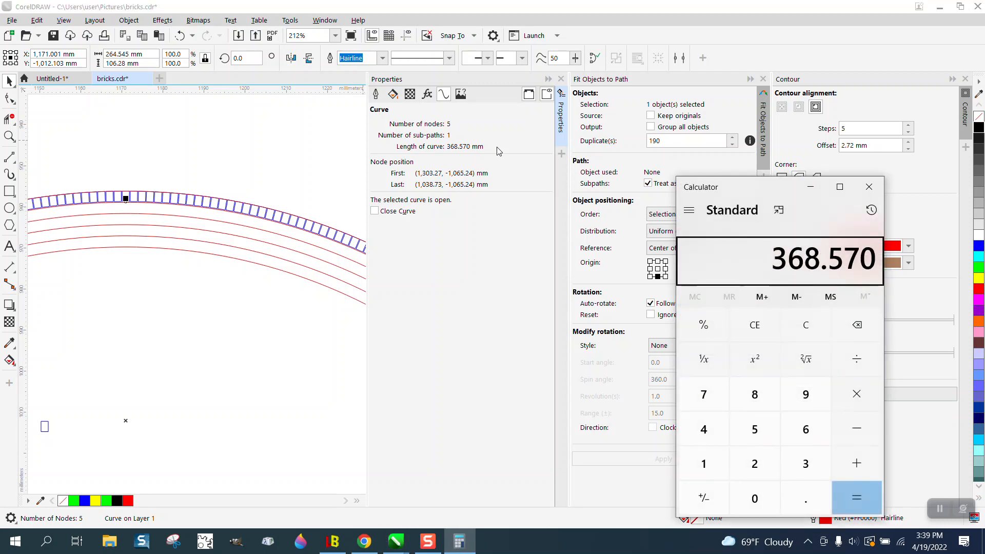
pyautogui.press('/')
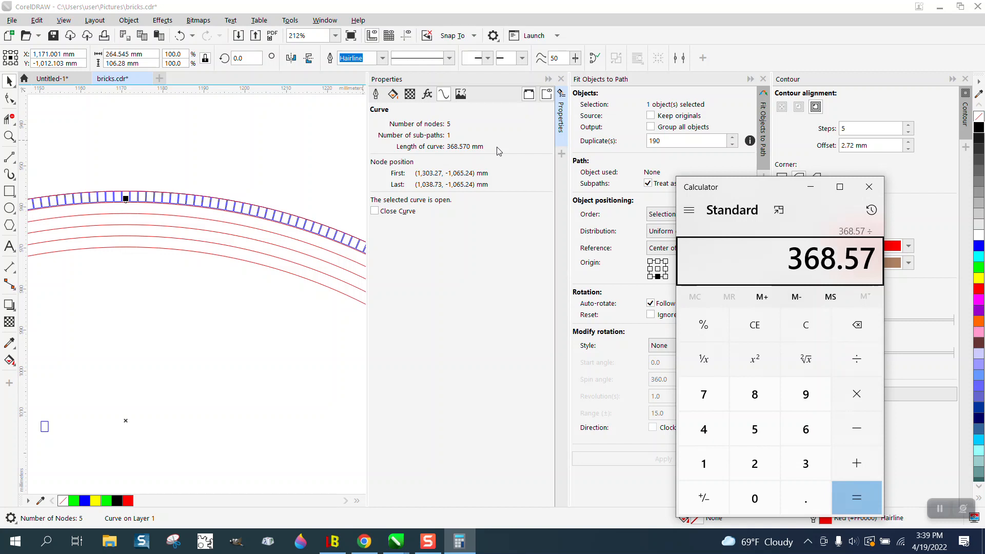
pyautogui.write('1.98')
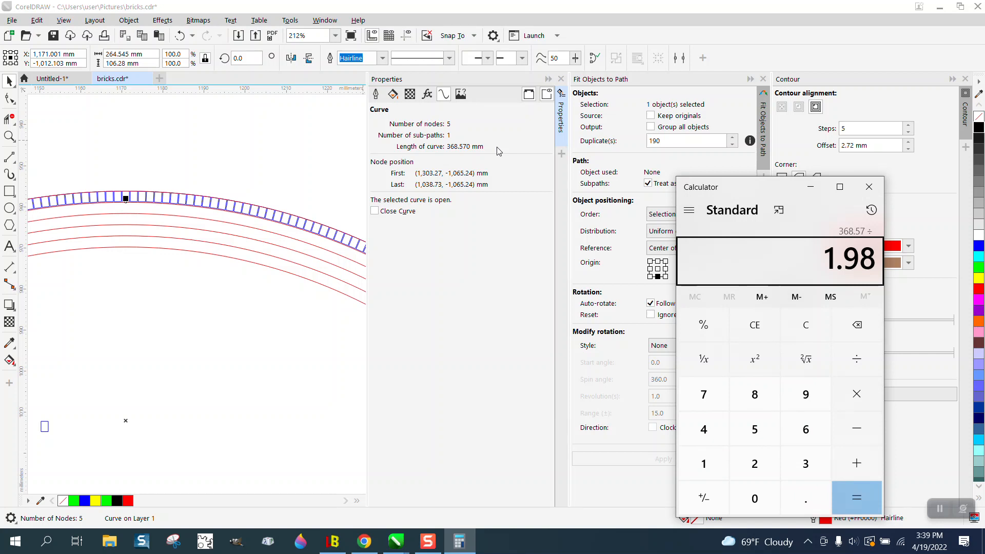
pyautogui.write('49')
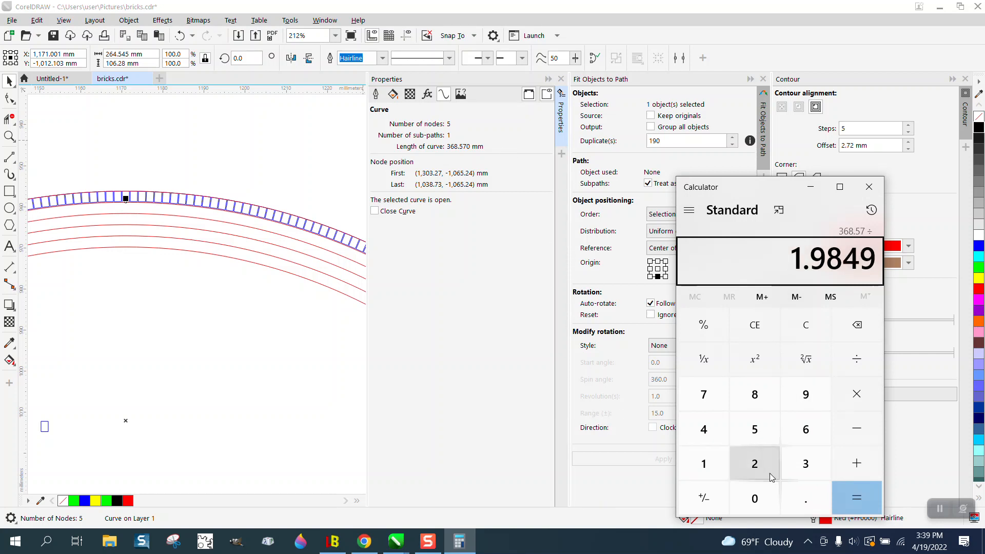
pyautogui.press('Return')
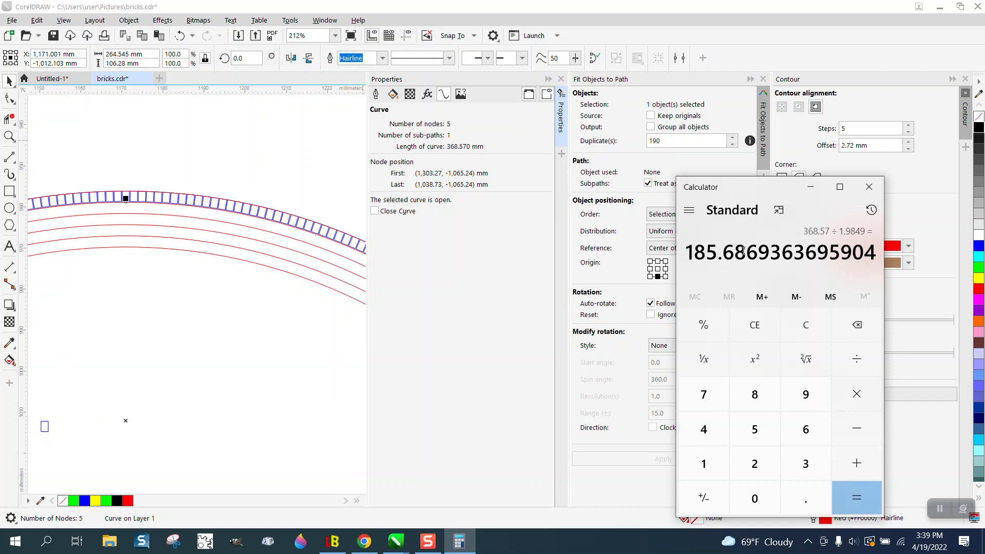
pyautogui.click(869, 186)
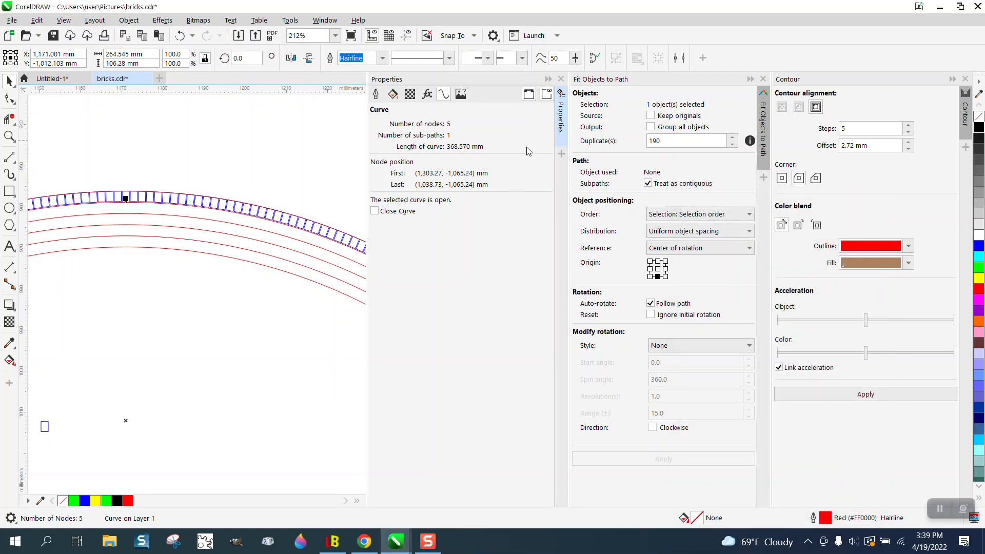
pyautogui.click(560, 79)
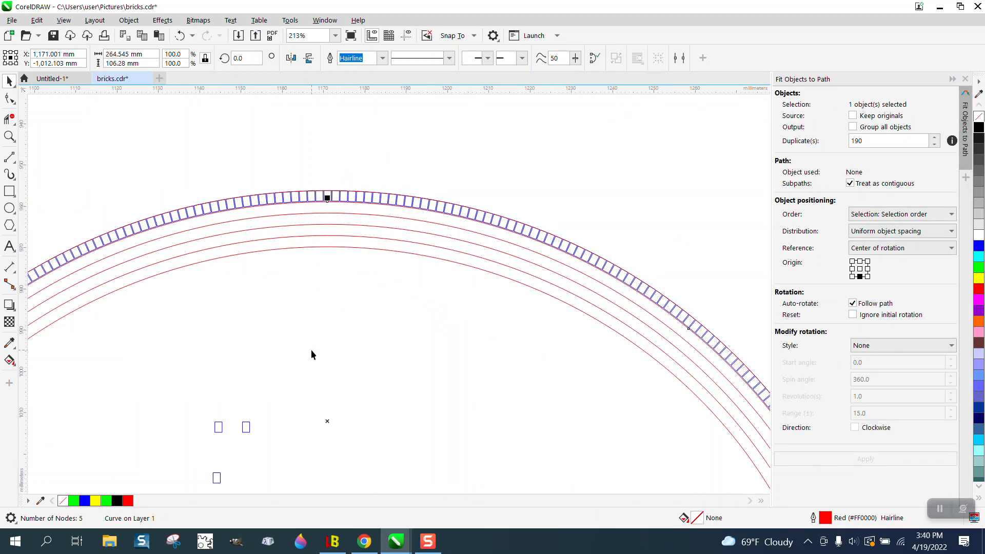
# Try to move the lowest spare blue rectangle from inside the arch to above its crown, at about X 1165, Y -944 mm
pyautogui.moveTo(312, 351); pyautogui.dragTo(308, 353)
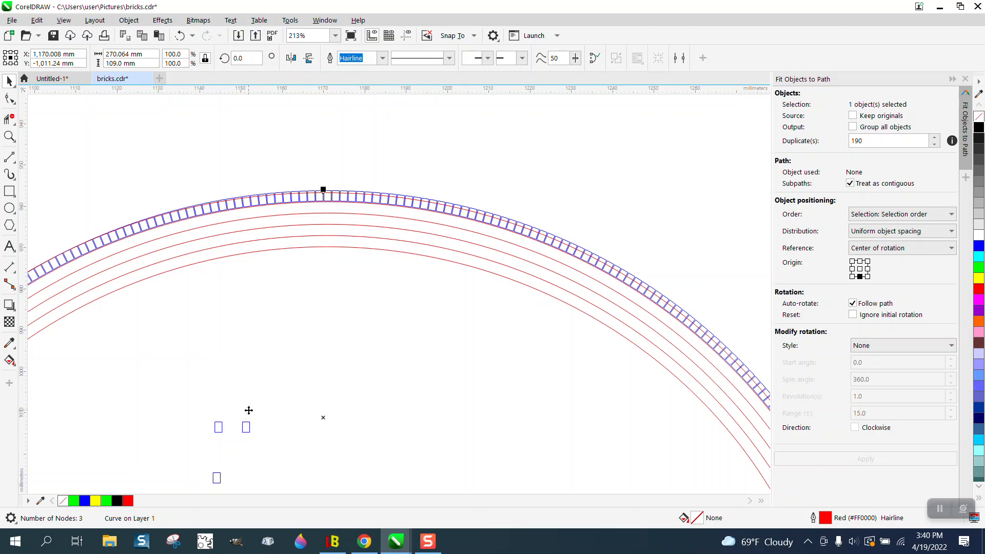
pyautogui.scroll(-3, 272, 356)
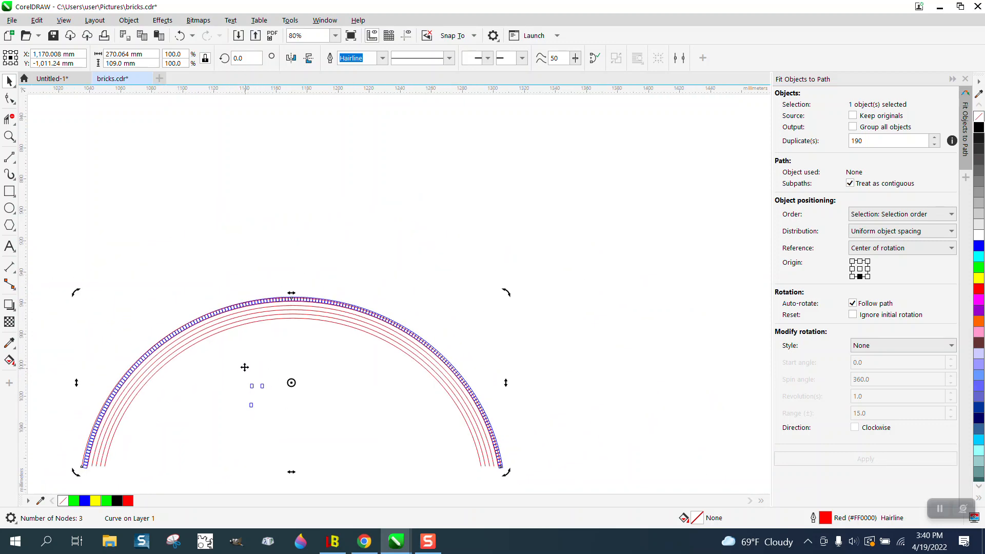
pyautogui.scroll(-2, 283, 382)
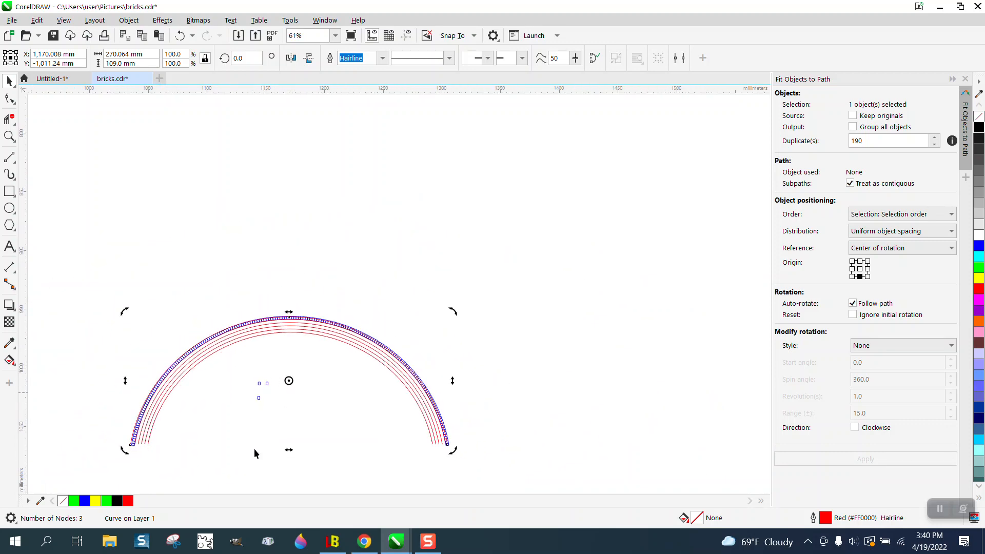
pyautogui.moveTo(257, 470); pyautogui.dragTo(261, 392)
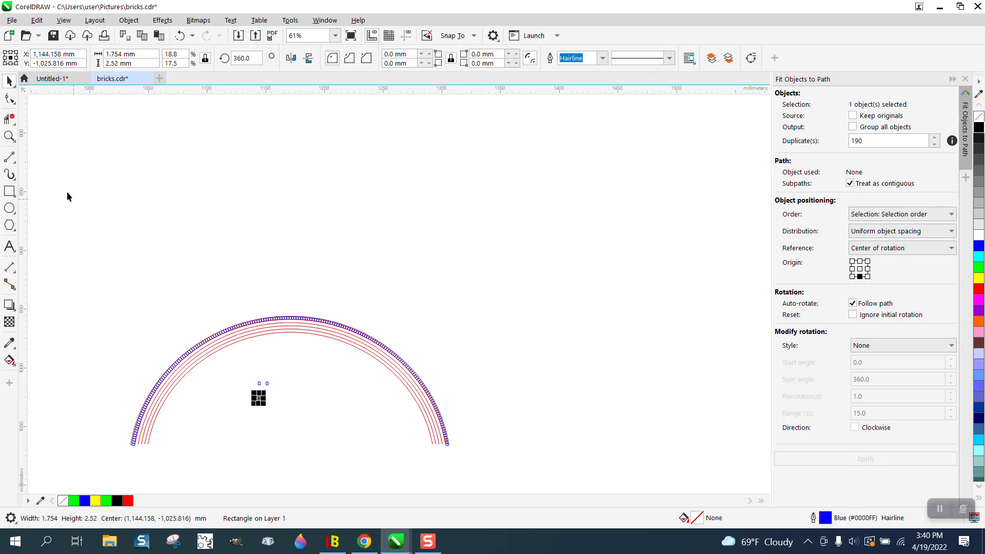
pyautogui.click(12, 137)
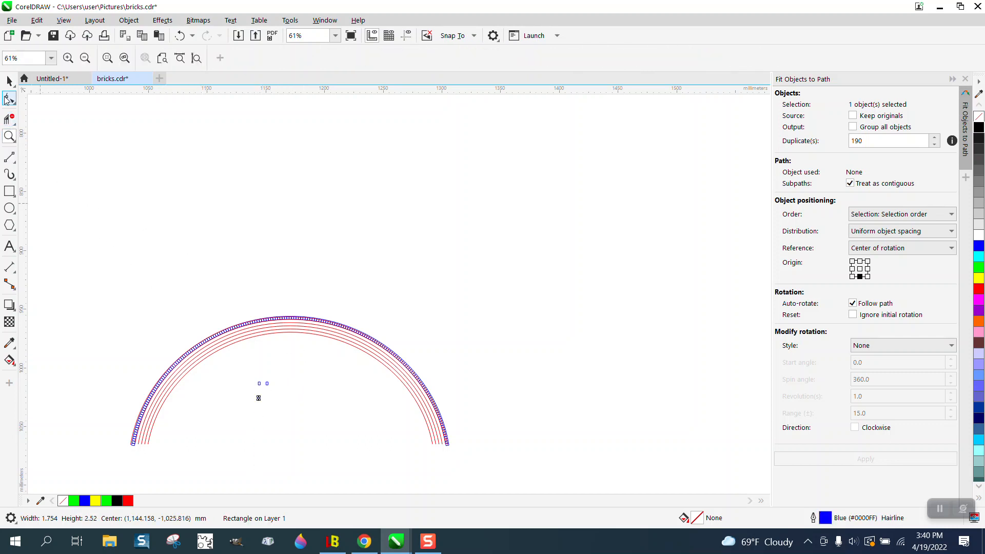
pyautogui.click(9, 80)
pyautogui.moveTo(258, 398); pyautogui.dragTo(284, 306)
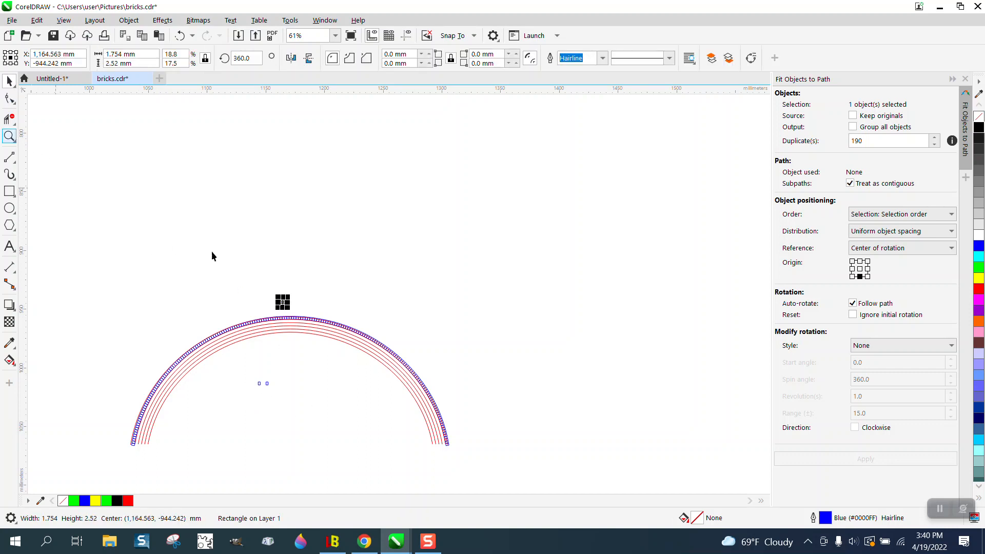
# Examine the outermost brick row against its arc up close, and undo the last moves of the rectangle and the outermost arc
pyautogui.click(10, 101)
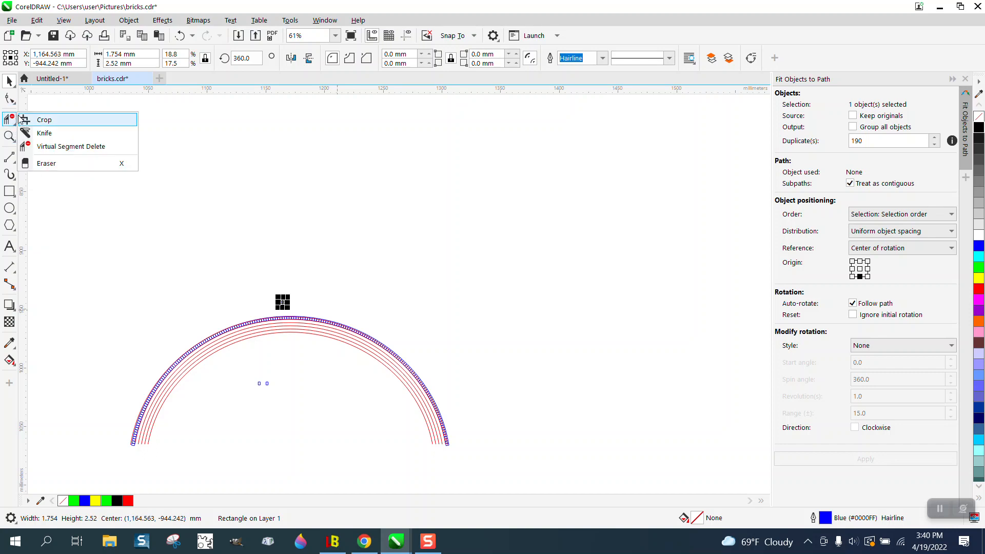
pyautogui.moveTo(12, 138)
pyautogui.click(66, 137)
pyautogui.moveTo(239, 267); pyautogui.dragTo(388, 380)
pyautogui.press('space')
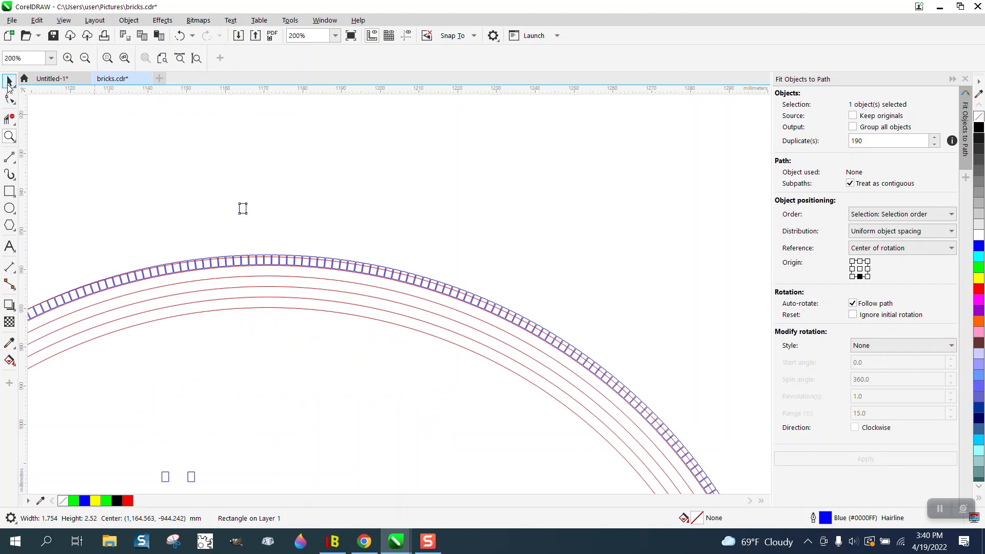
pyautogui.click(243, 209)
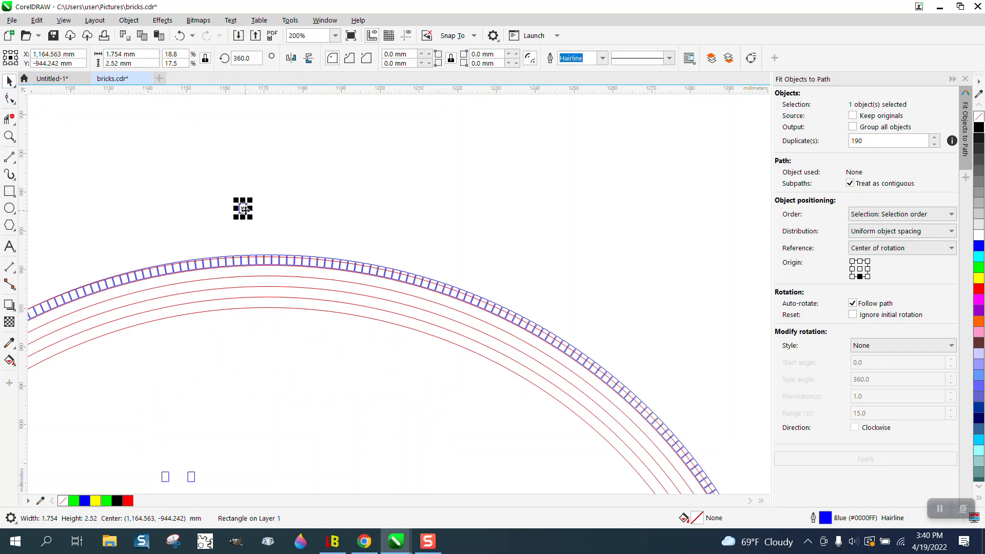
pyautogui.click(9, 136)
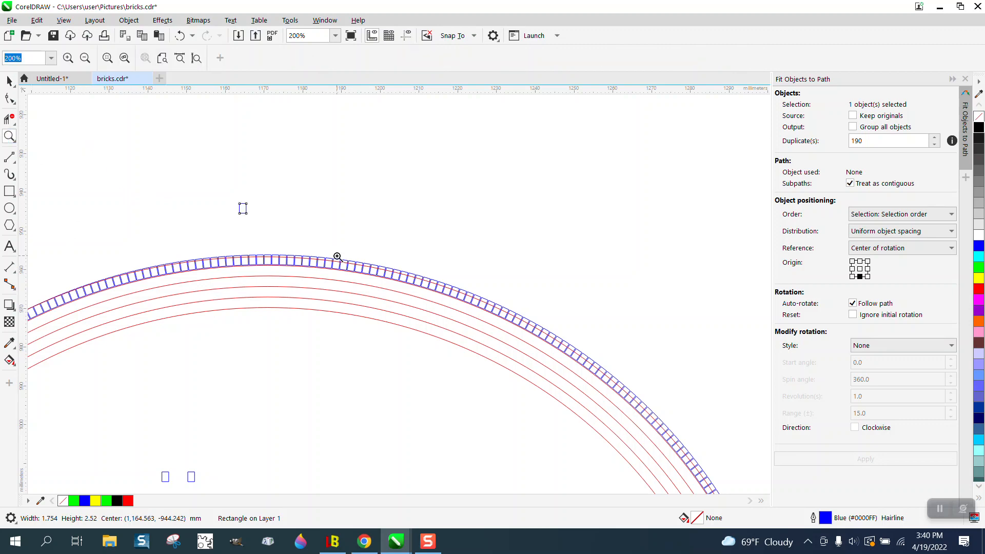
pyautogui.moveTo(286, 257); pyautogui.dragTo(345, 284)
pyautogui.scroll(-4, 337, 272)
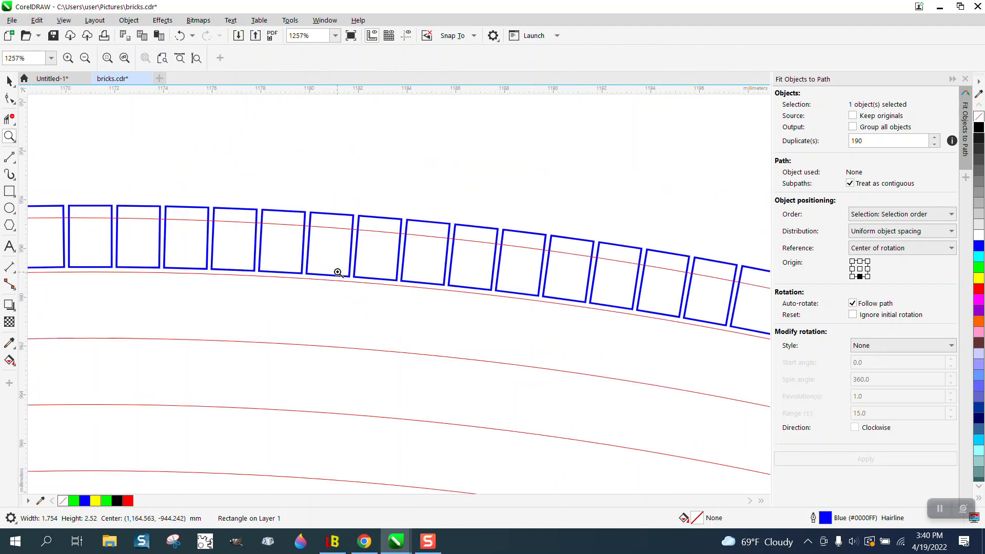
pyautogui.click(181, 36)
pyautogui.click(180, 36)
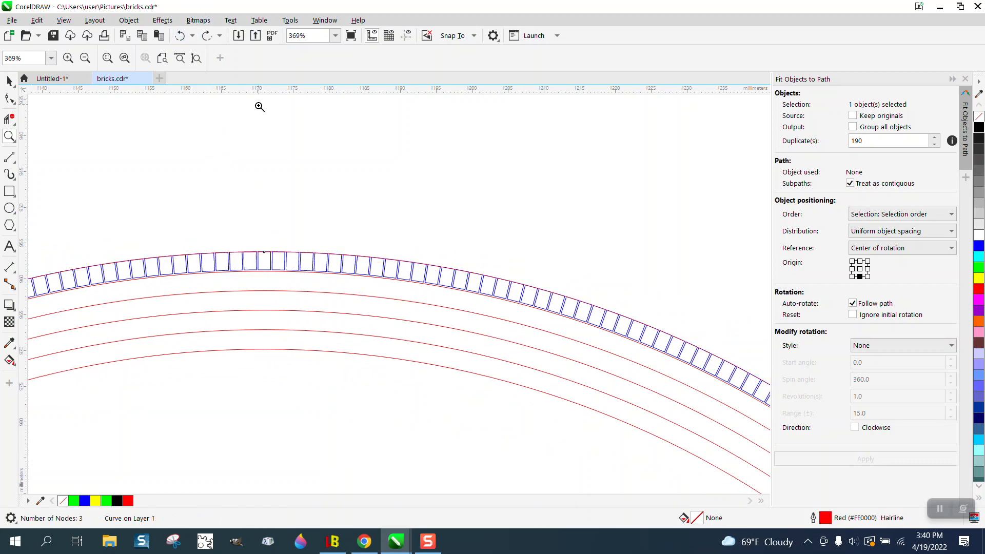
# Move the lowest spare blue rectangle from inside the arch to above its crown, centred at about X 1167, Y -950 mm
pyautogui.scroll(-2, 288, 149)
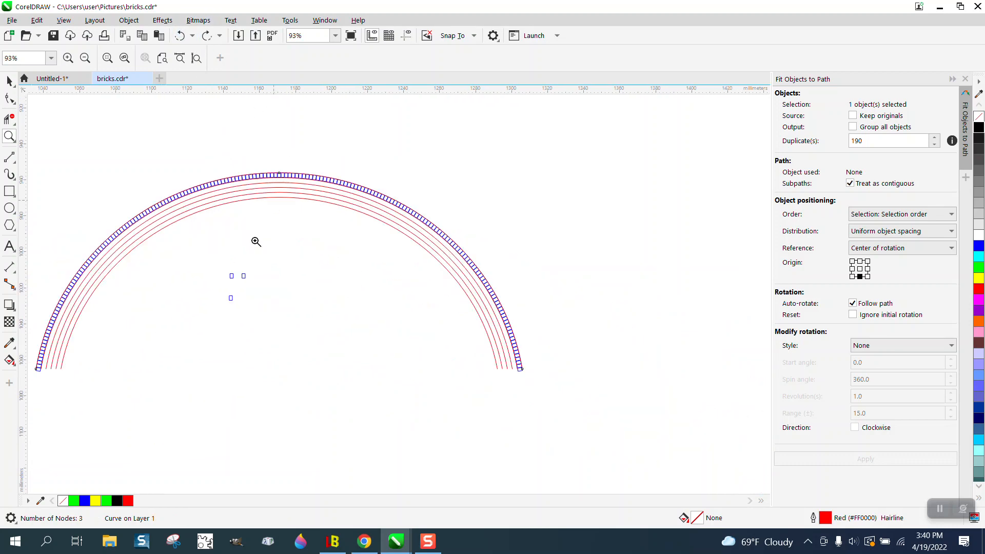
pyautogui.click(10, 81)
pyautogui.moveTo(207, 417); pyautogui.dragTo(386, 208)
pyautogui.press('z')
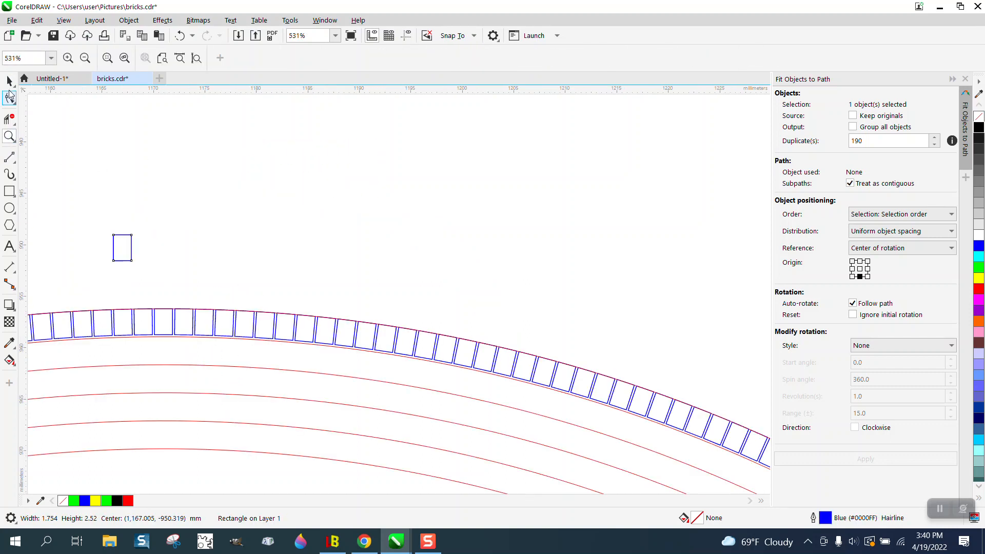
pyautogui.press('space')
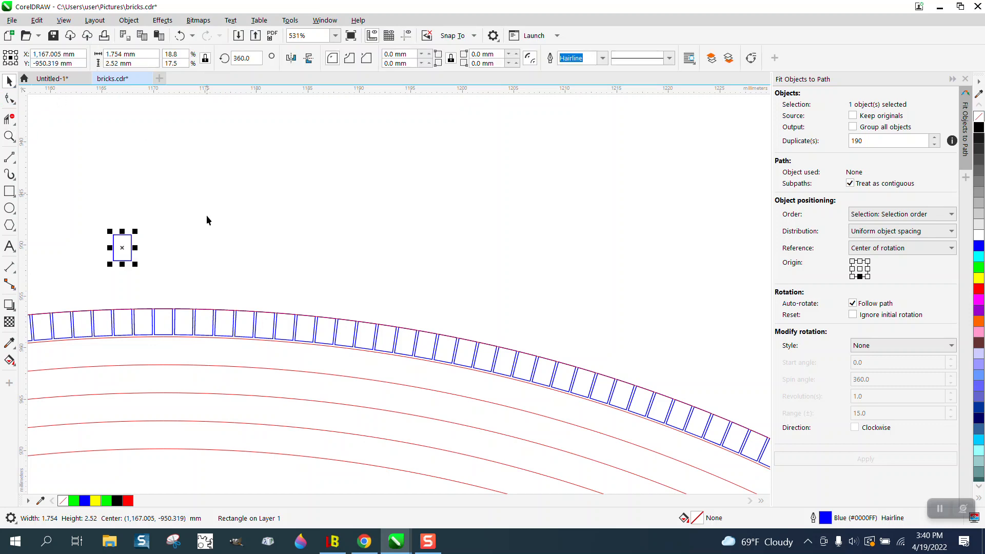
# Fit the rectangle above the crown to the second arc from the outside with 185 duplicates, uniform object spacing and rotation following the path
pyautogui.keyDown('shift'); pyautogui.click(214, 338); pyautogui.keyUp('shift')
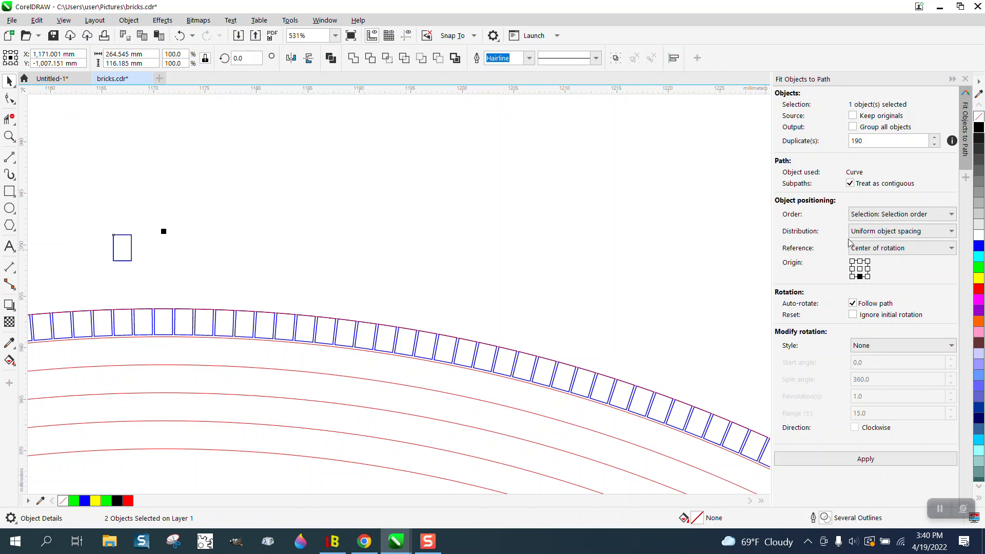
pyautogui.doubleClick(850, 142)
pyautogui.write('185')
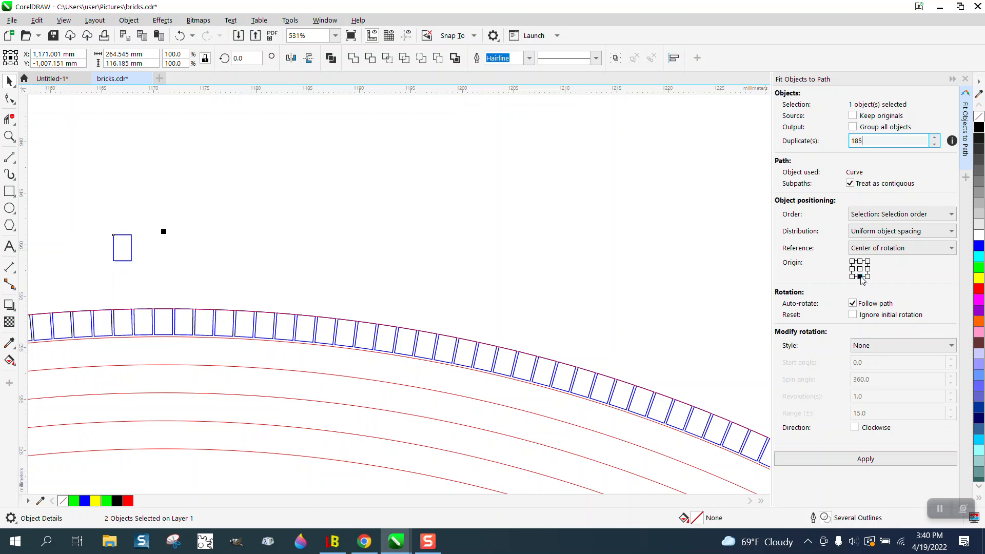
pyautogui.click(875, 458)
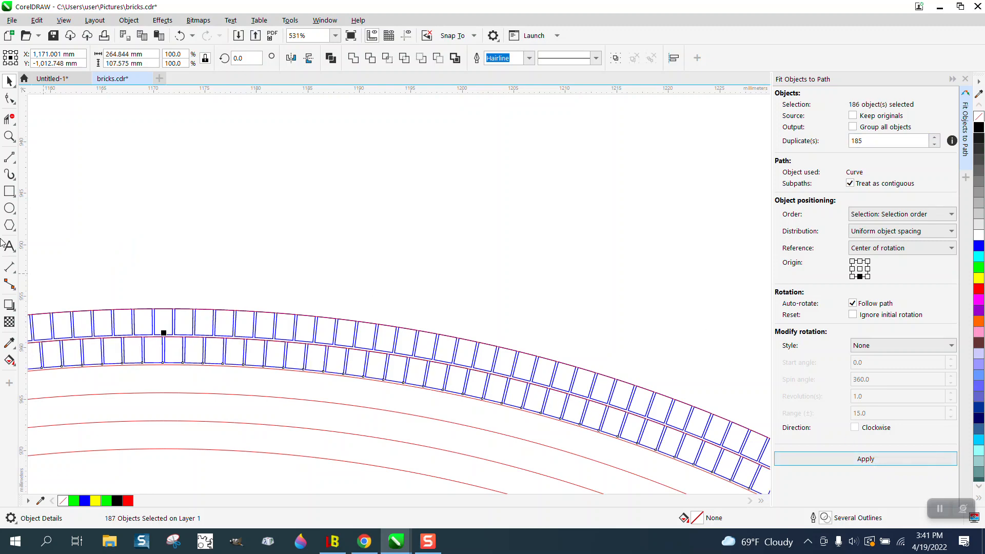
# Examine the two brick rows up close and check the curve length of the third arc from the outside in its object properties
pyautogui.click(9, 136)
pyautogui.moveTo(218, 306); pyautogui.dragTo(336, 371)
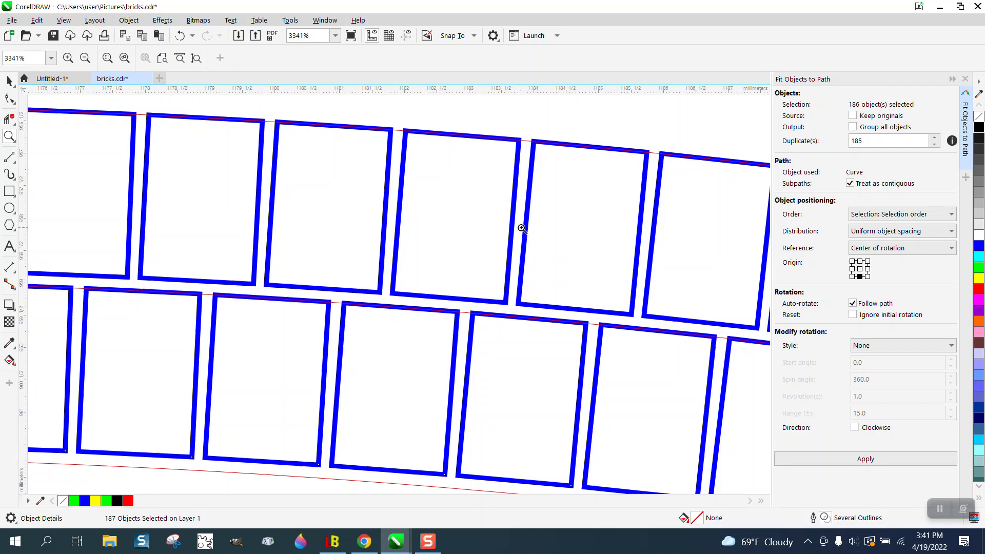
pyautogui.scroll(-3, 444, 273)
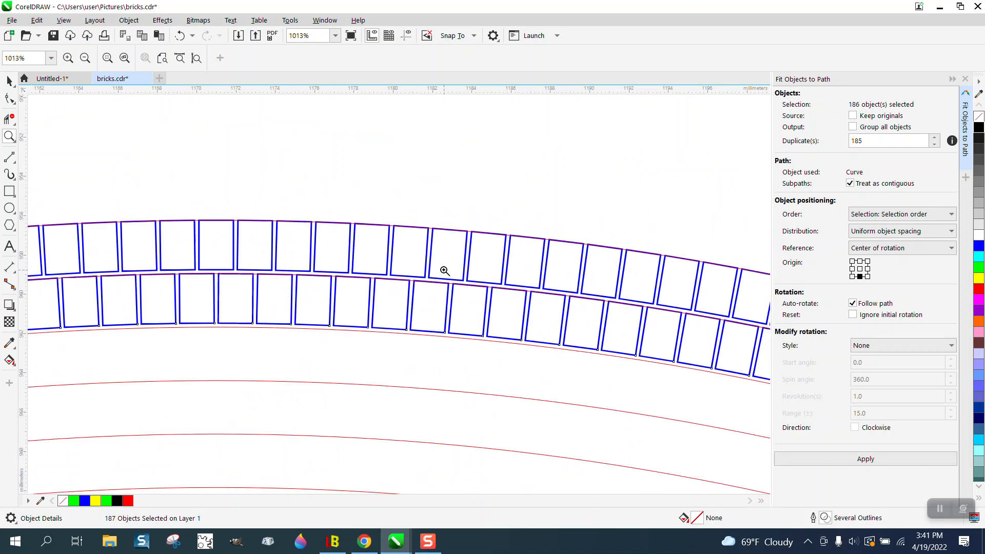
pyautogui.click(9, 80)
pyautogui.click(333, 315)
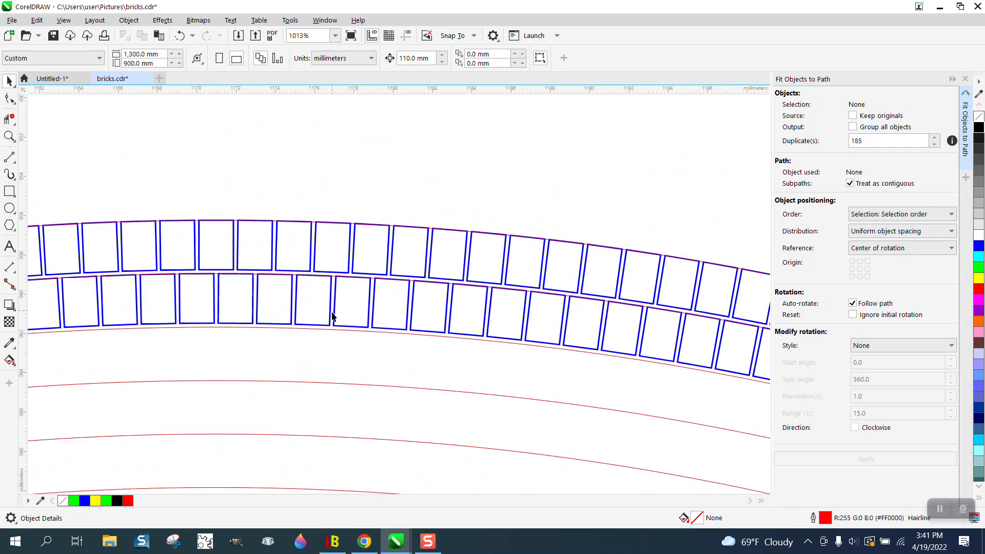
pyautogui.click(331, 330)
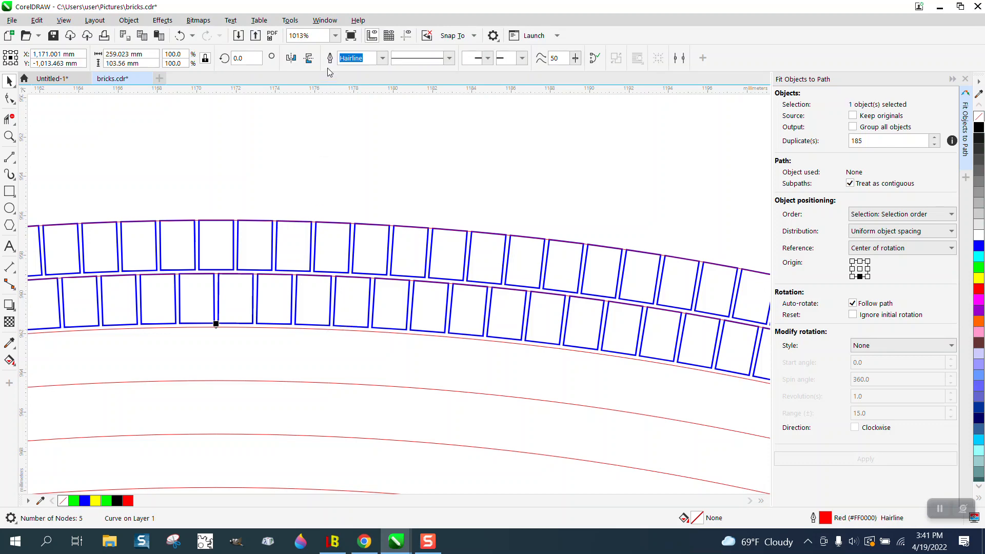
pyautogui.click(324, 20)
pyautogui.moveTo(372, 164)
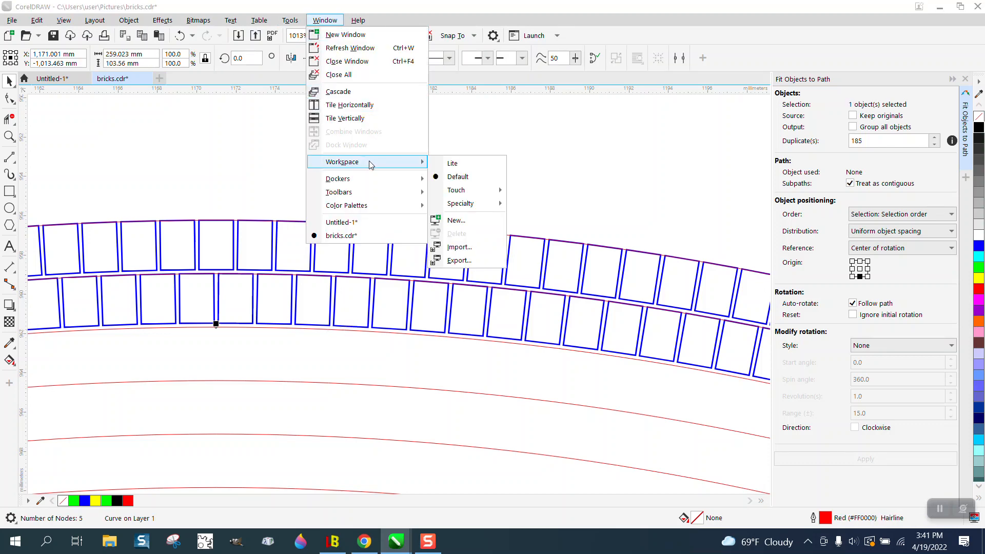
pyautogui.moveTo(359, 182)
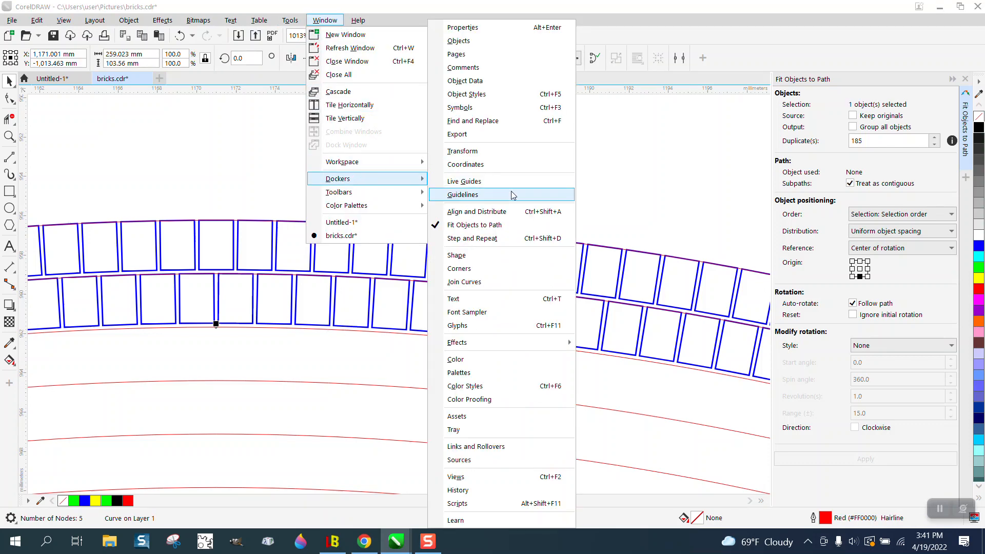
pyautogui.click(452, 28)
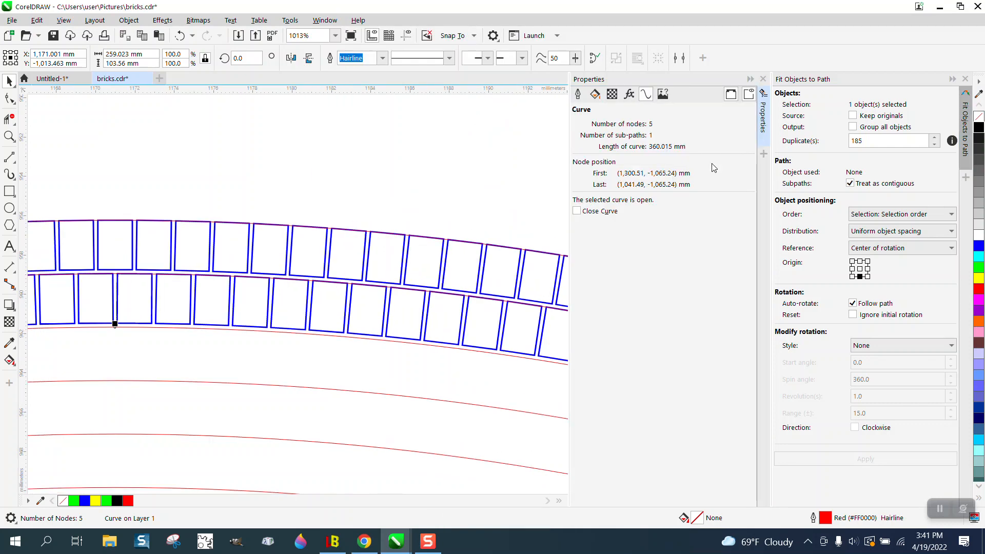
# Divide the third arc's curve length of 360 by 1.9849 in Calculator for its brick count, and close the object properties
pyautogui.click(537, 153)
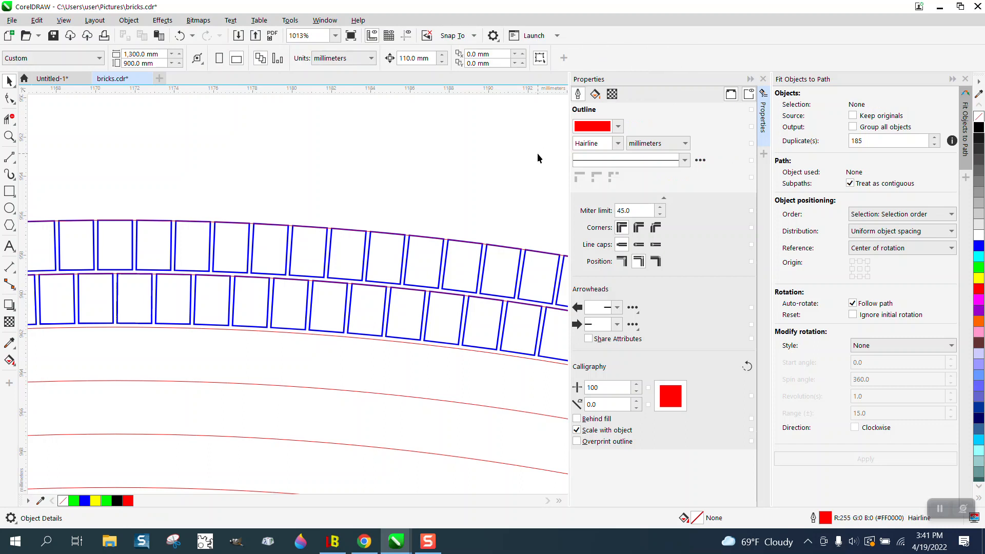
pyautogui.write('360 ÷ ')
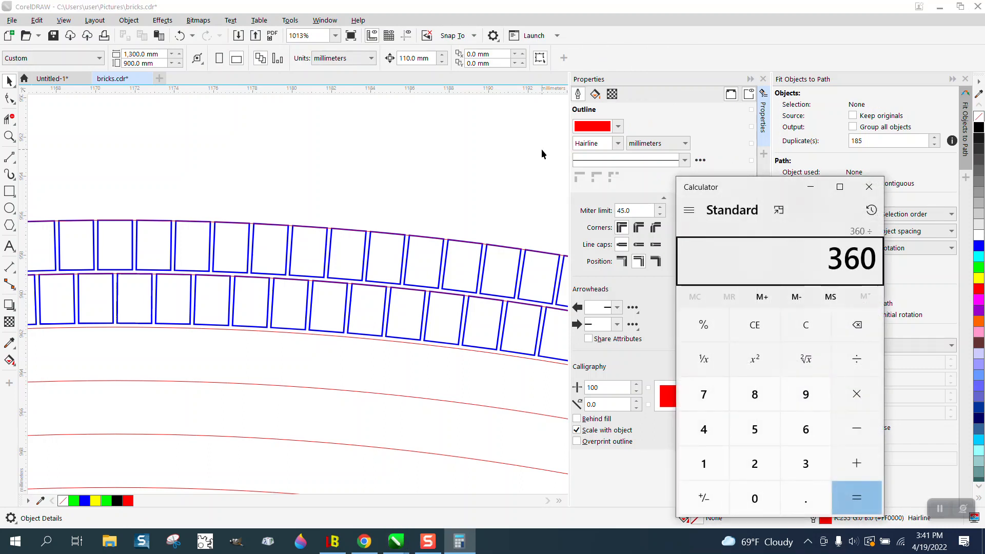
pyautogui.write('1.98')
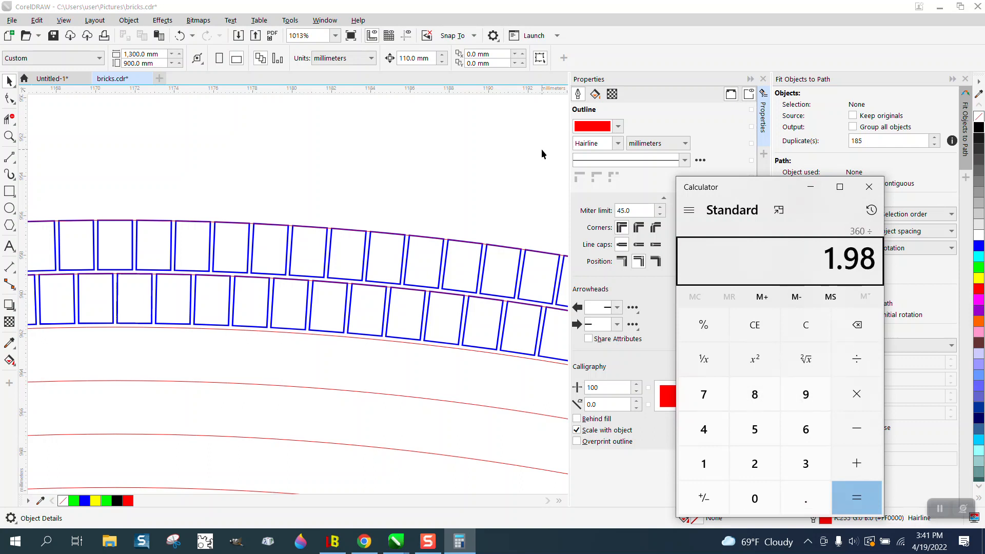
pyautogui.write('49')
pyautogui.press('Return')
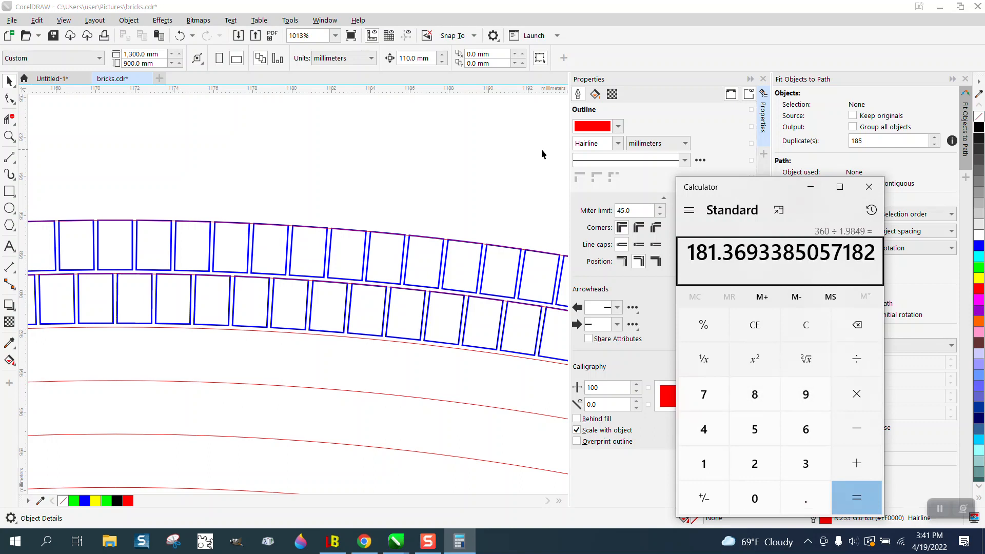
pyautogui.click(870, 186)
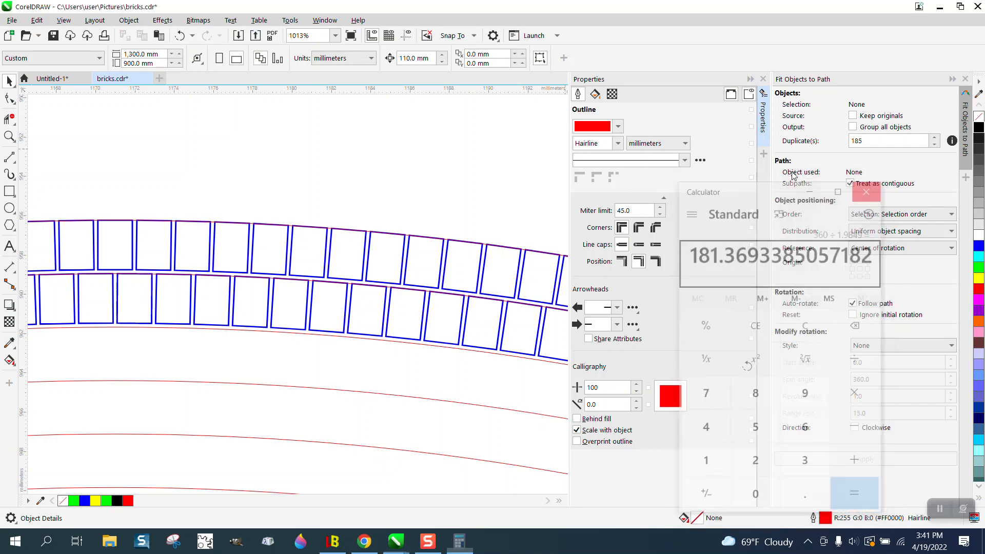
pyautogui.scroll(-1, 446, 156)
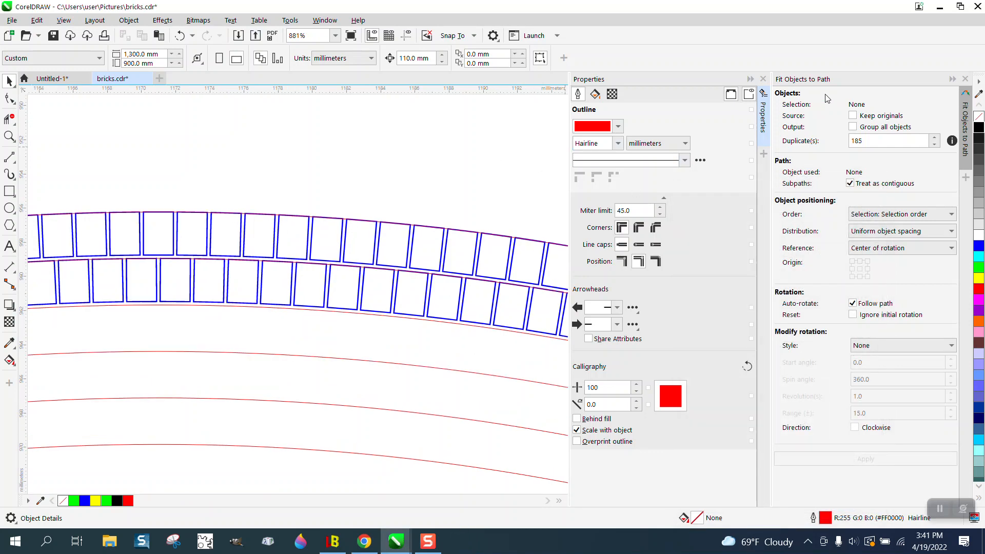
pyautogui.click(763, 79)
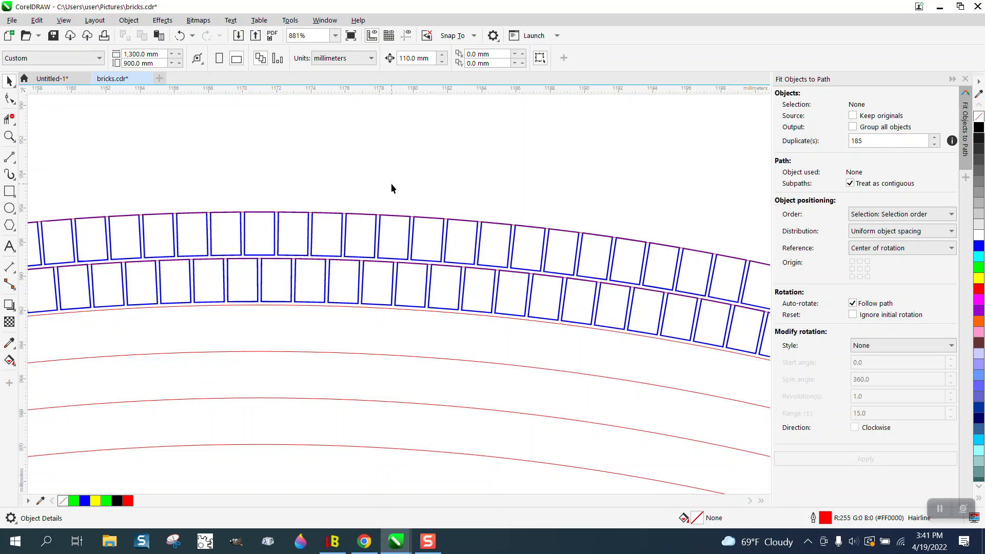
# Move the two remaining spare blue rectangles from inside the arch to above its crown, at about Y -947 mm
pyautogui.scroll(-10, 391, 177)
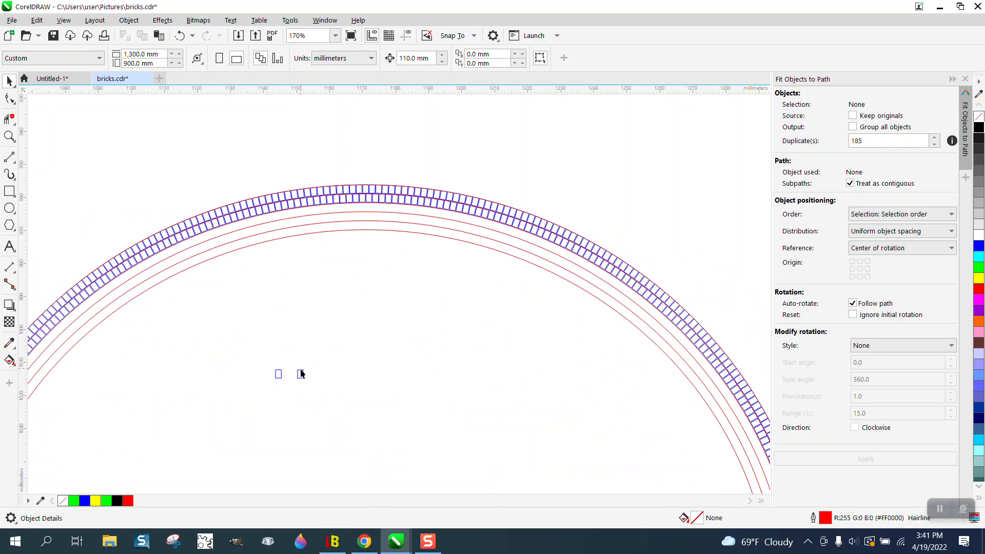
pyautogui.click(301, 374)
pyautogui.scroll(-5, 303, 324)
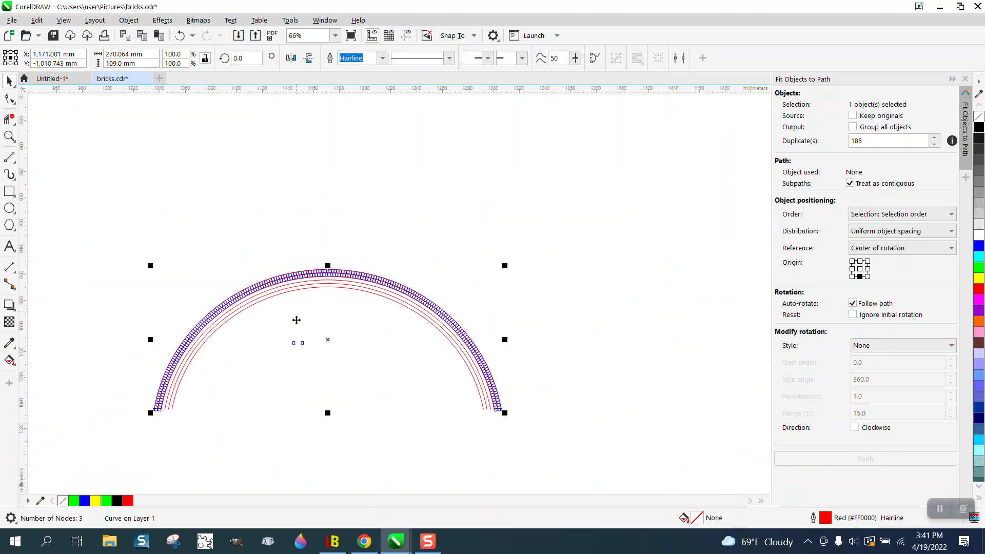
pyautogui.moveTo(289, 451); pyautogui.dragTo(404, 294)
pyautogui.click(9, 136)
pyautogui.click(9, 81)
pyautogui.click(85, 123)
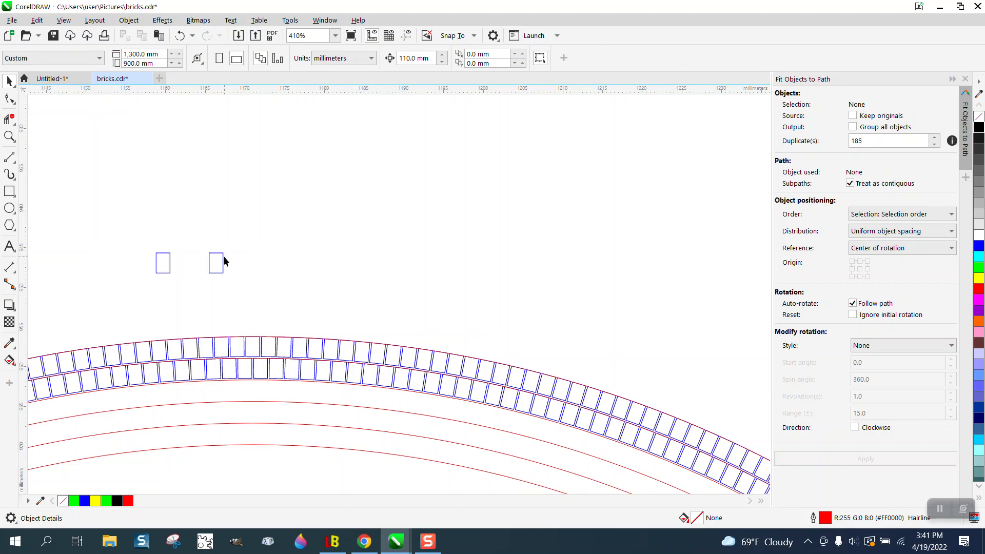
# Fit the right-hand spare rectangle to the third arc from the outside with 180 duplicates, uniform object spacing and rotation following the path
pyautogui.click(224, 262)
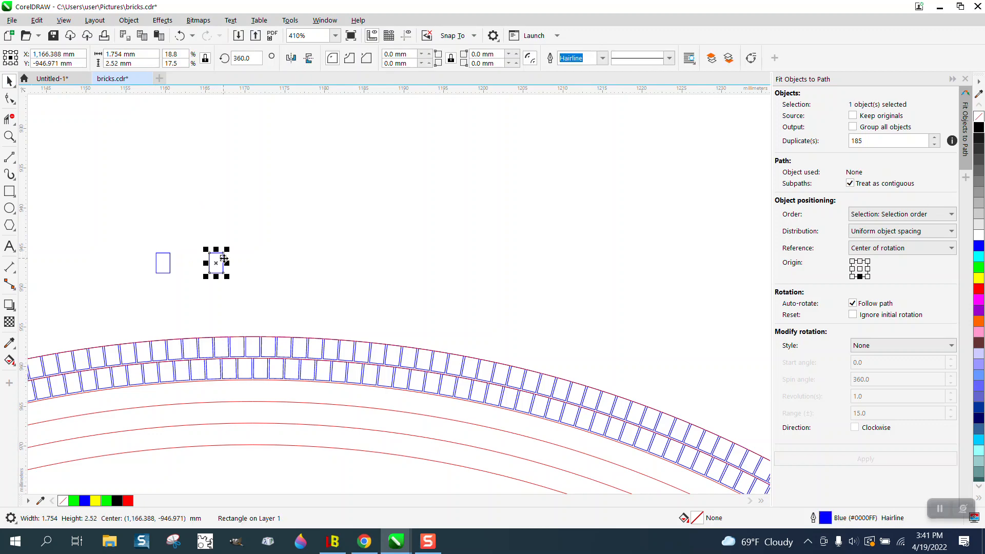
pyautogui.keyDown('shift'); pyautogui.click(297, 384); pyautogui.keyUp('shift')
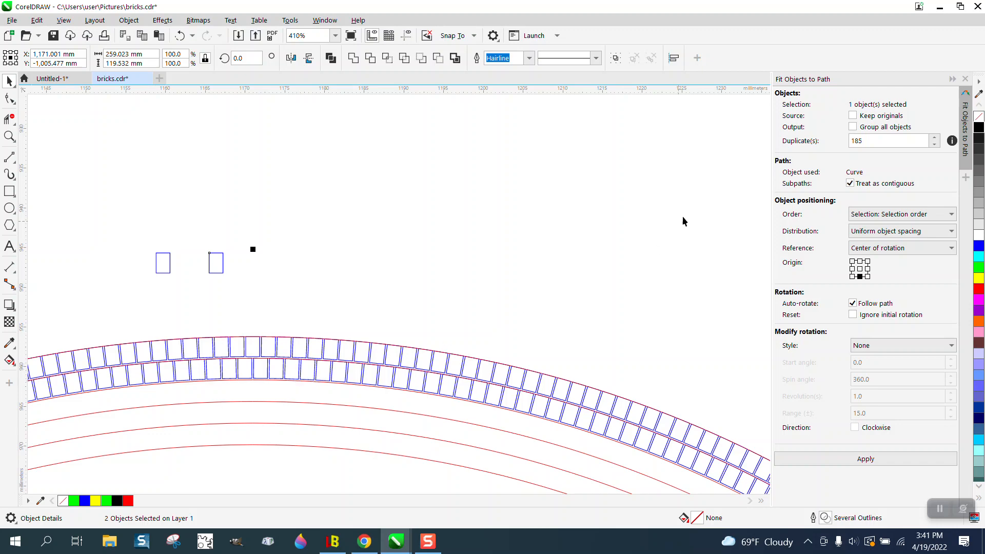
pyautogui.moveTo(863, 141); pyautogui.dragTo(857, 141)
pyautogui.write('1')
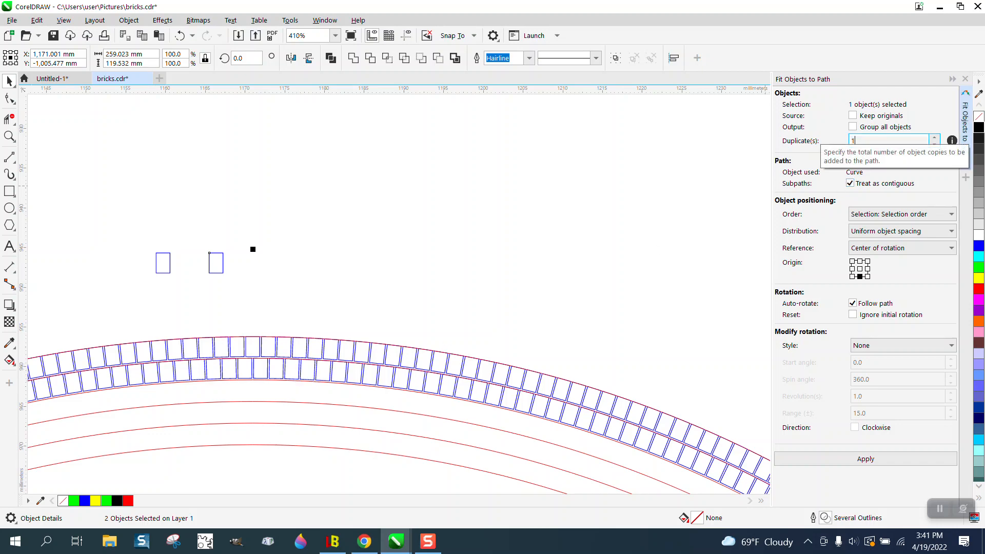
pyautogui.write('80')
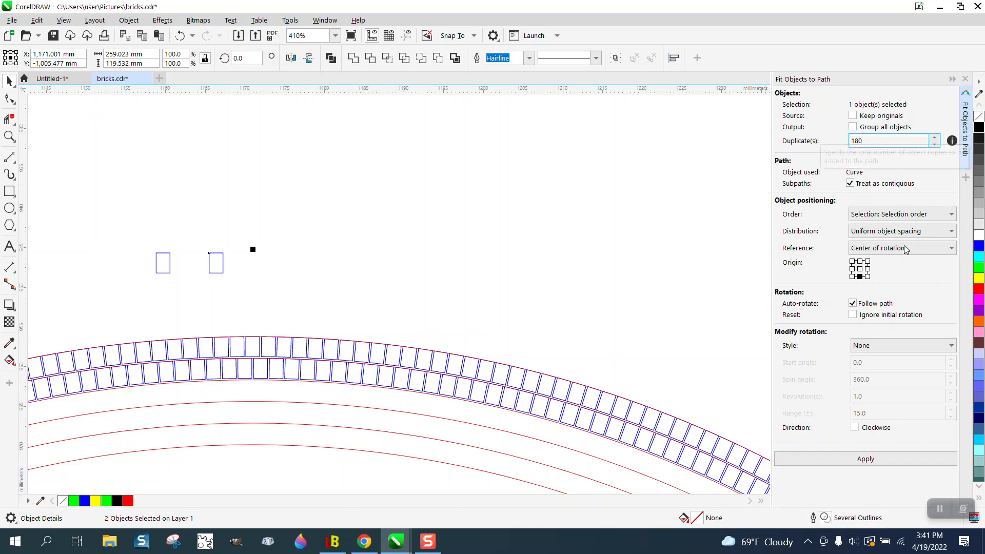
pyautogui.click(868, 465)
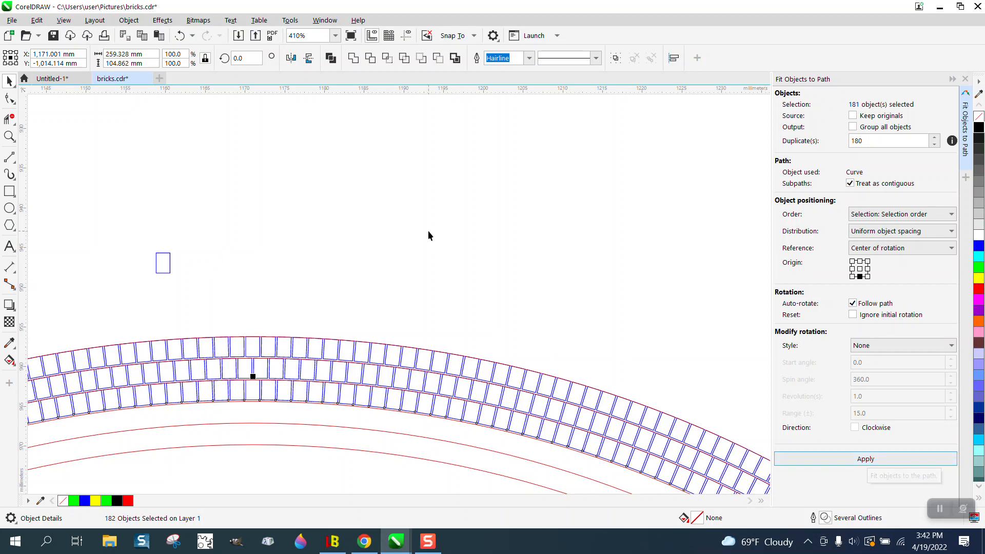
# Examine the three brick rows at the crown up close and then the arch as a whole
pyautogui.click(281, 241)
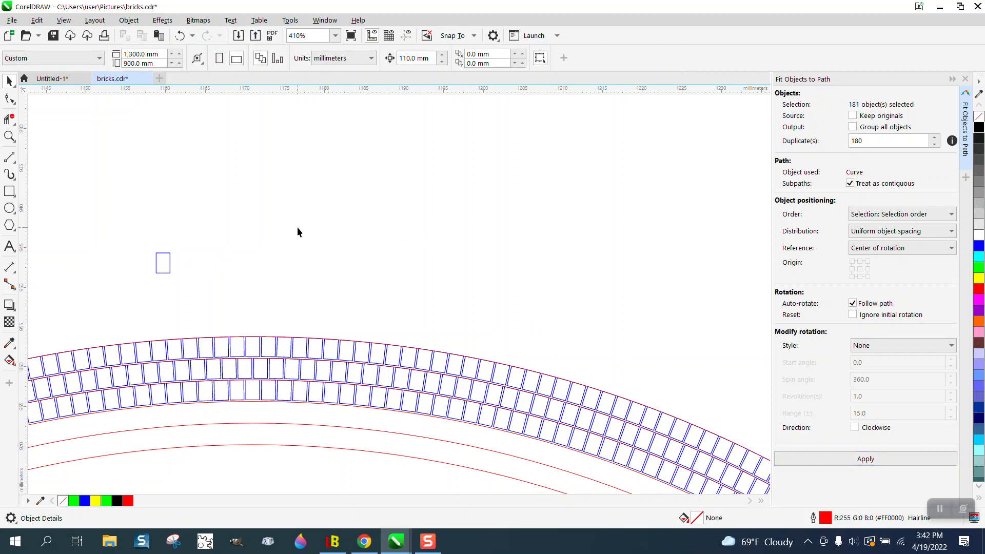
pyautogui.scroll(-2, 299, 228)
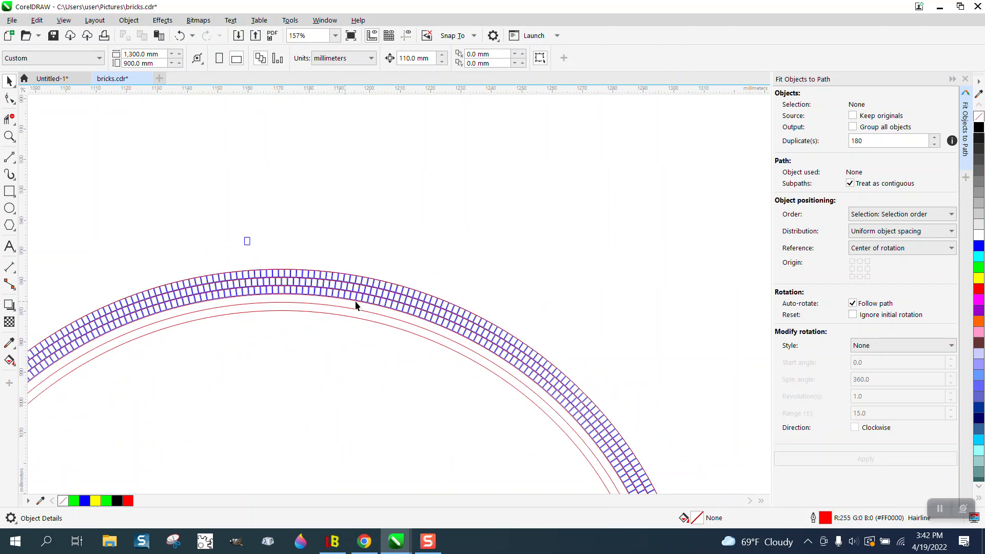
pyautogui.click(9, 136)
pyautogui.moveTo(242, 236); pyautogui.dragTo(380, 344)
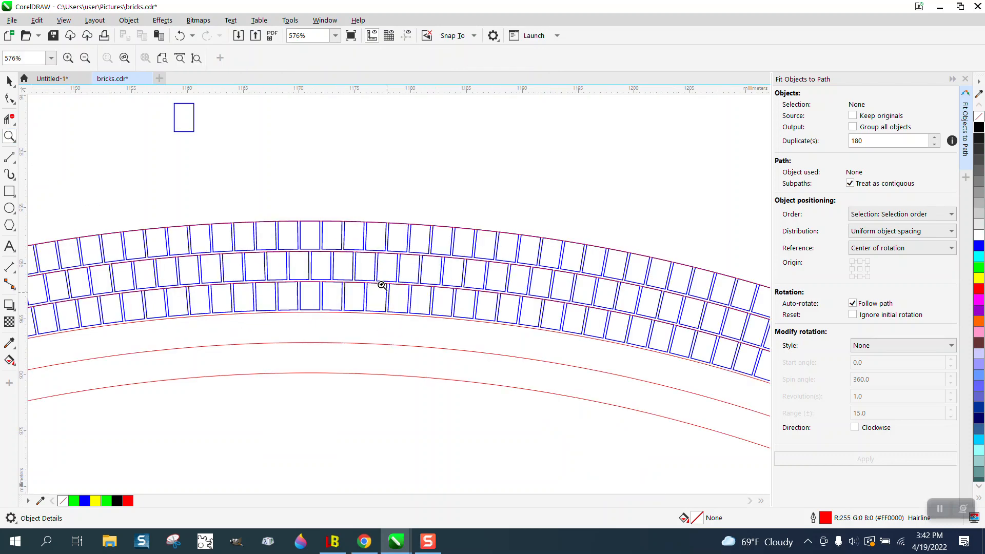
pyautogui.scroll(-2, 362, 245)
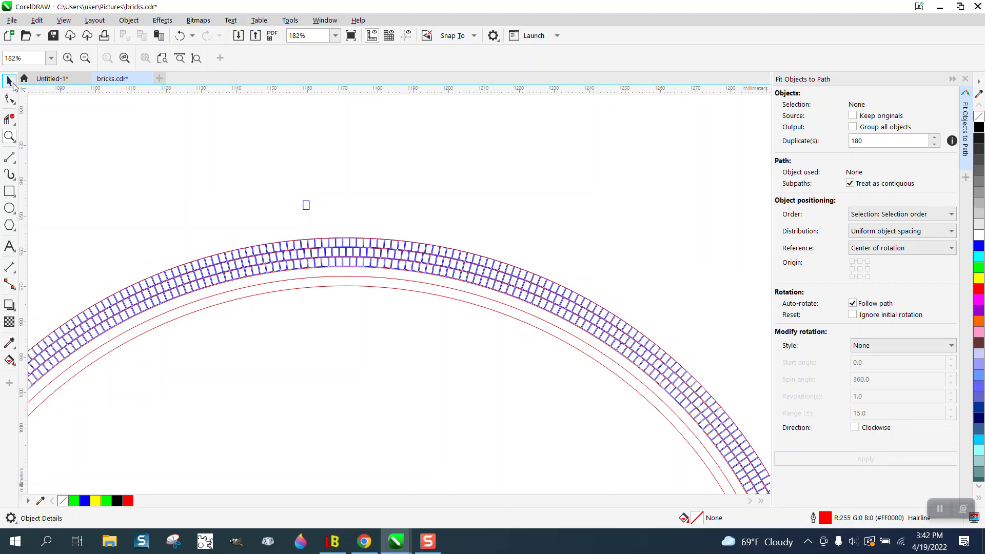
pyautogui.click(11, 81)
pyautogui.scroll(-3, 470, 183)
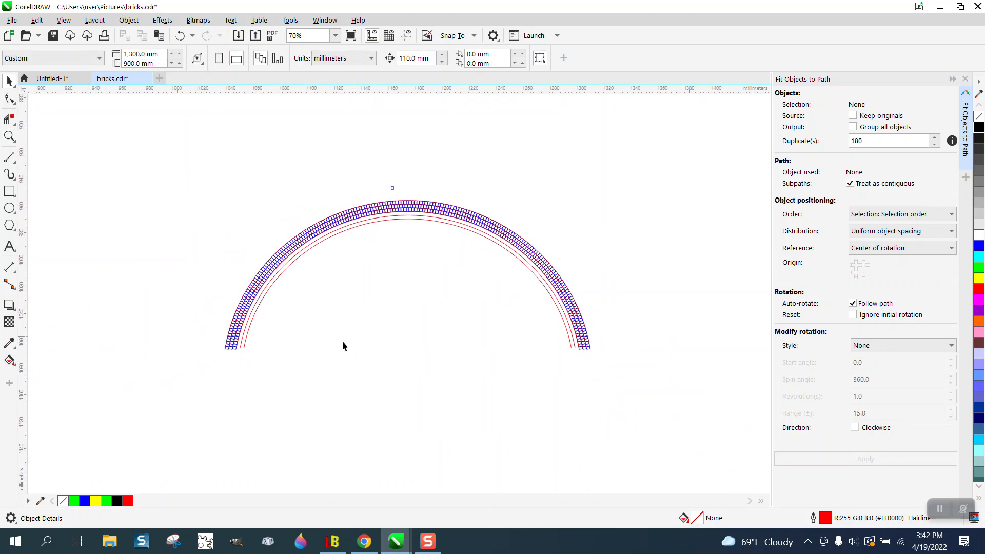
# Delete the three unused red arcs inside the innermost brick row, beginning with the innermost one
pyautogui.click(246, 338)
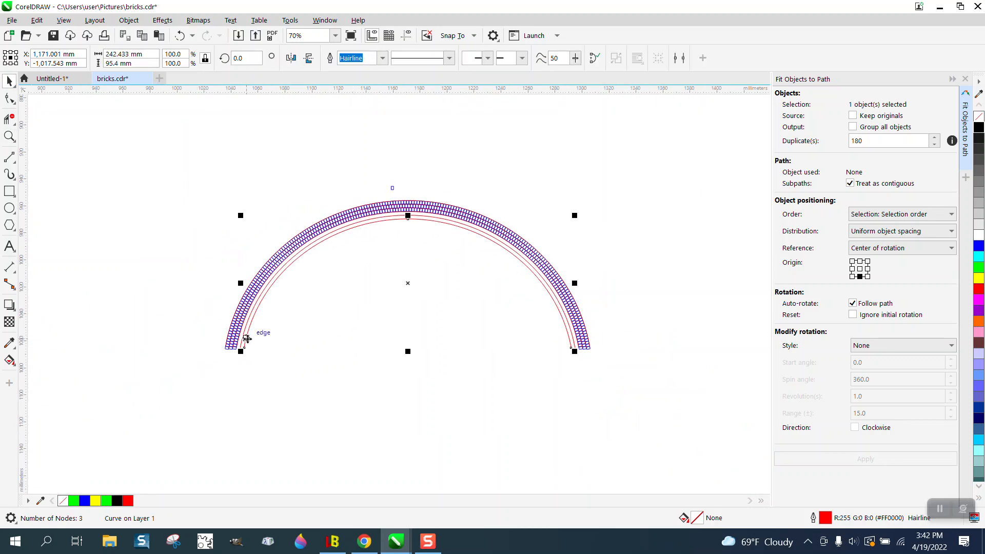
pyautogui.press('Delete')
pyautogui.click(244, 335)
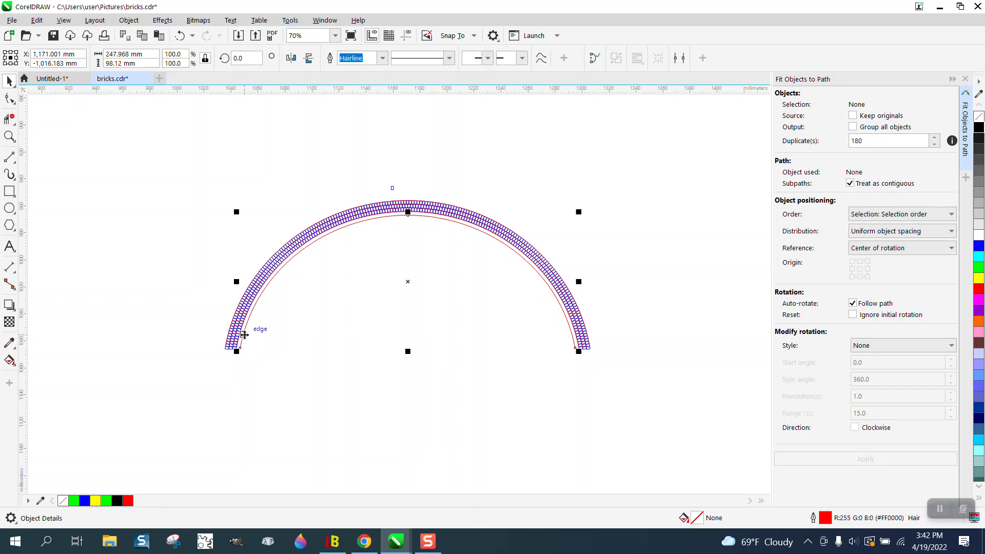
pyautogui.press('Delete')
pyautogui.press('z')
pyautogui.moveTo(224, 325); pyautogui.dragTo(286, 365)
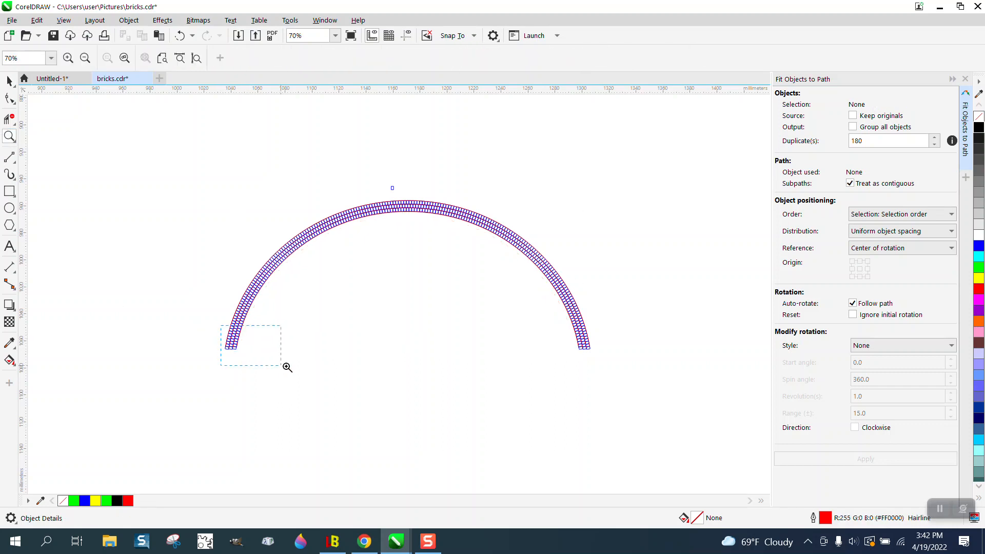
pyautogui.click(11, 82)
pyautogui.click(166, 301)
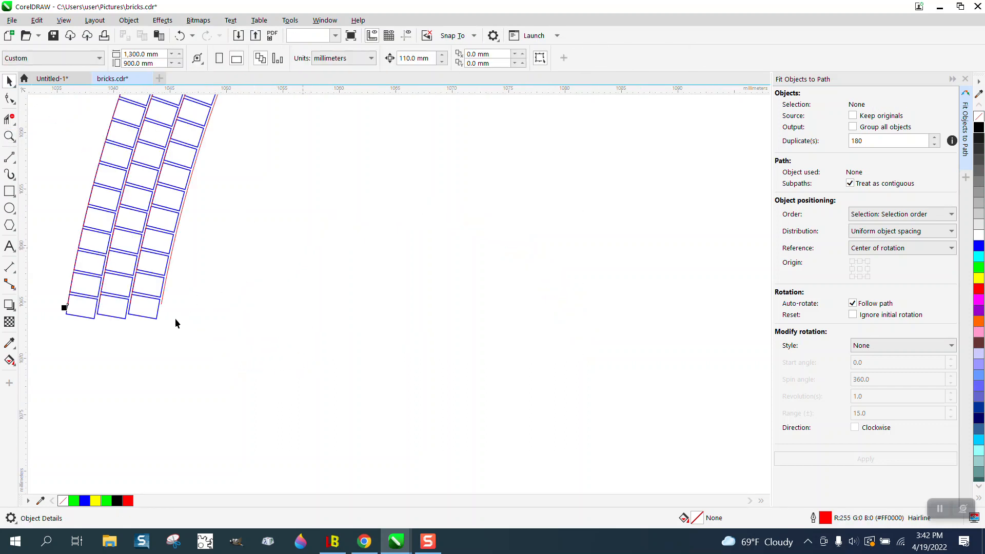
pyautogui.click(172, 314)
pyautogui.click(163, 301)
pyautogui.press('Delete')
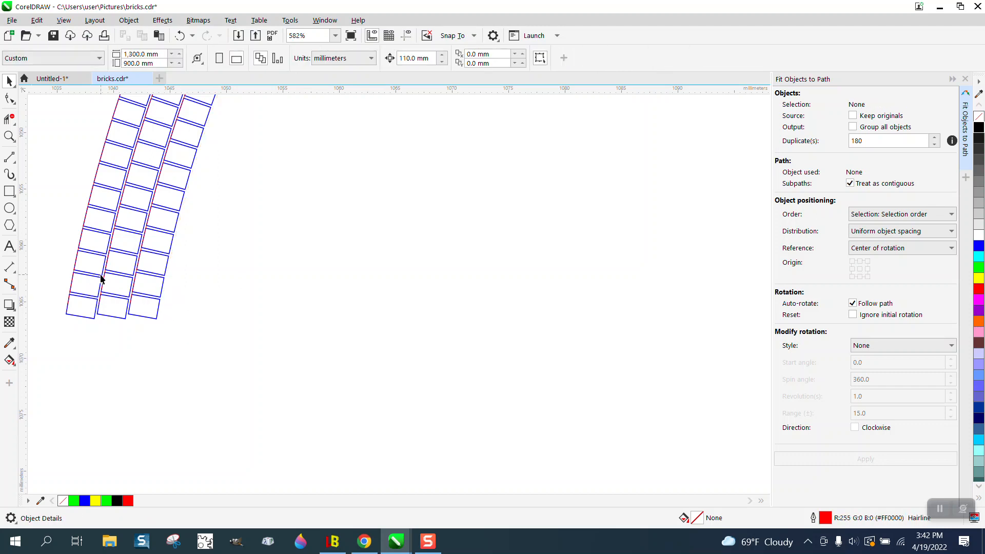
# Delete the three red guide arcs that the brick rows were fitted to, leaving only the blue bricks
pyautogui.click(133, 293)
pyautogui.press('Delete')
pyautogui.click(101, 297)
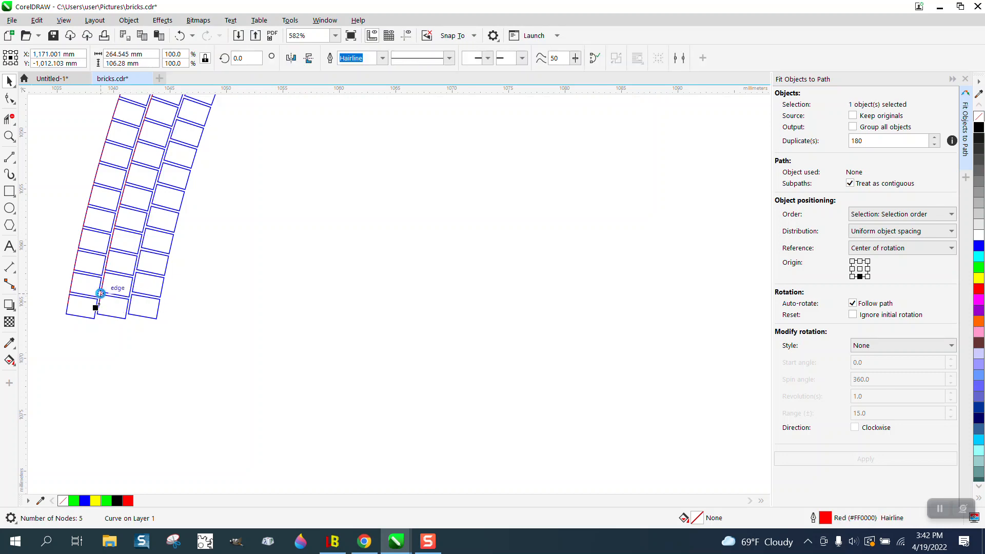
pyautogui.click(222, 325)
pyautogui.scroll(-2, 202, 339)
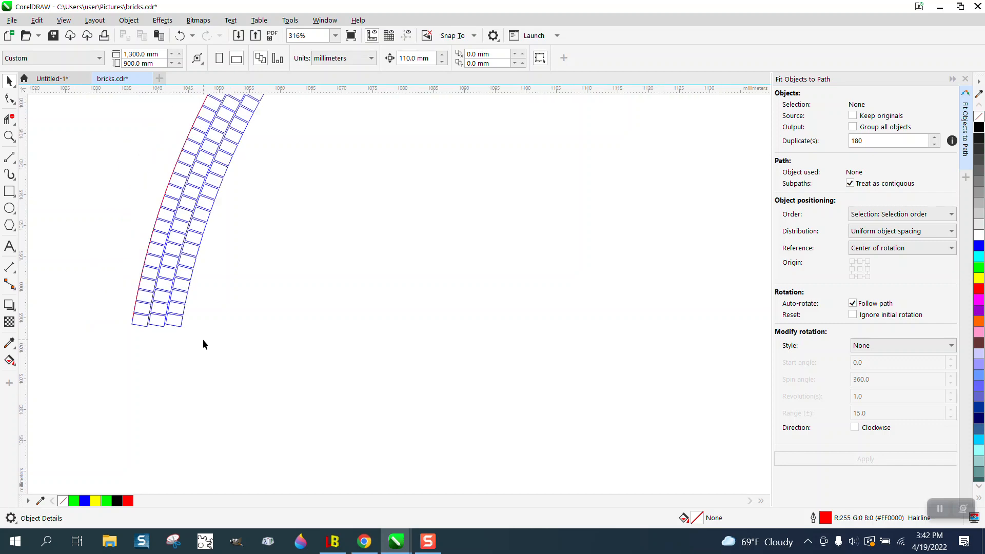
pyautogui.click(133, 316)
pyautogui.press('Delete')
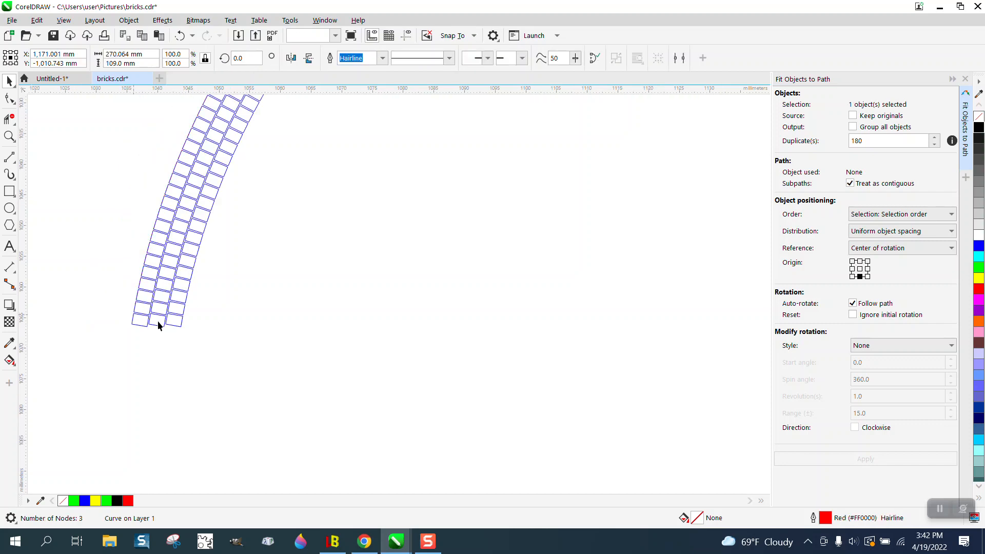
# Examine the brick spacing of the three rows up close at the crown and at the arch's left foot
pyautogui.scroll(-5, 170, 355)
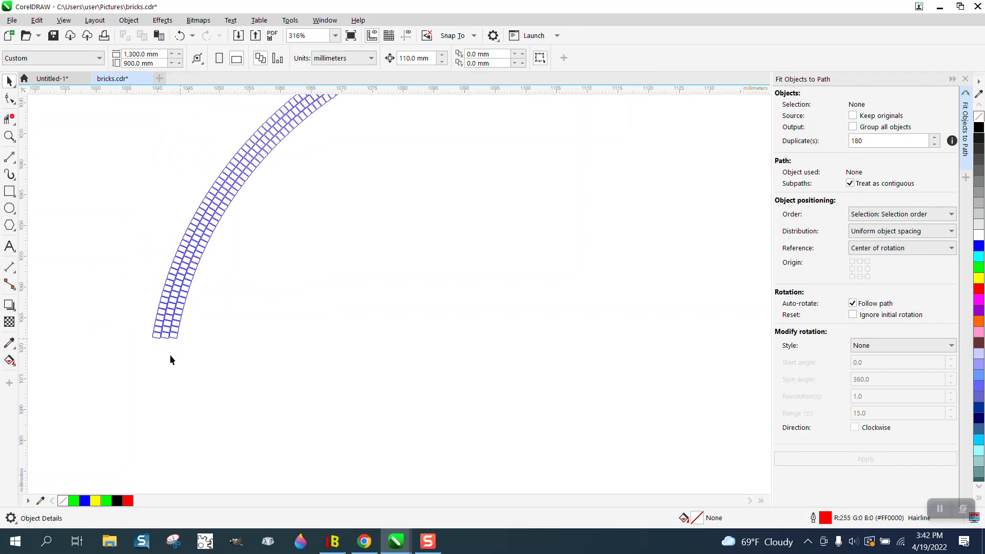
pyautogui.click(9, 173)
pyautogui.click(9, 136)
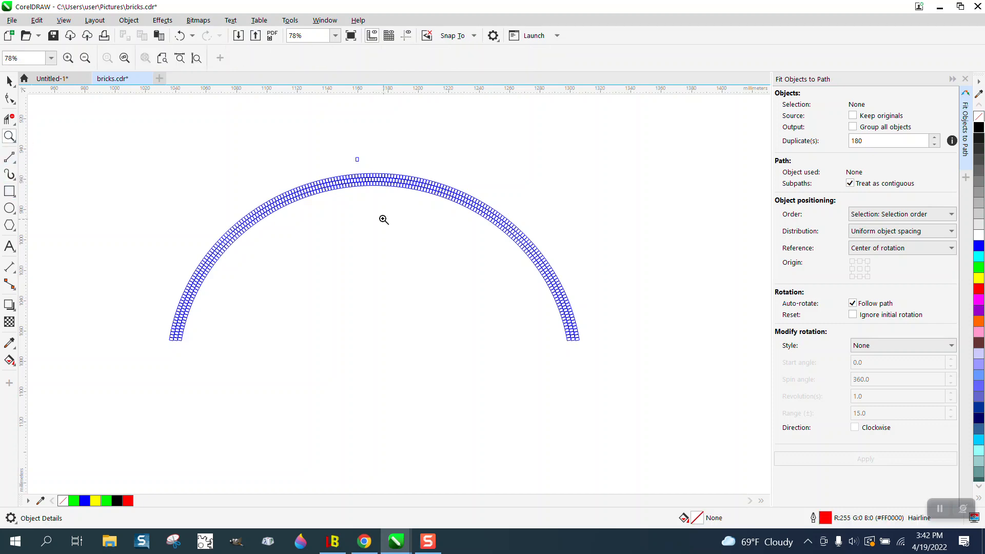
pyautogui.moveTo(336, 166); pyautogui.dragTo(380, 196)
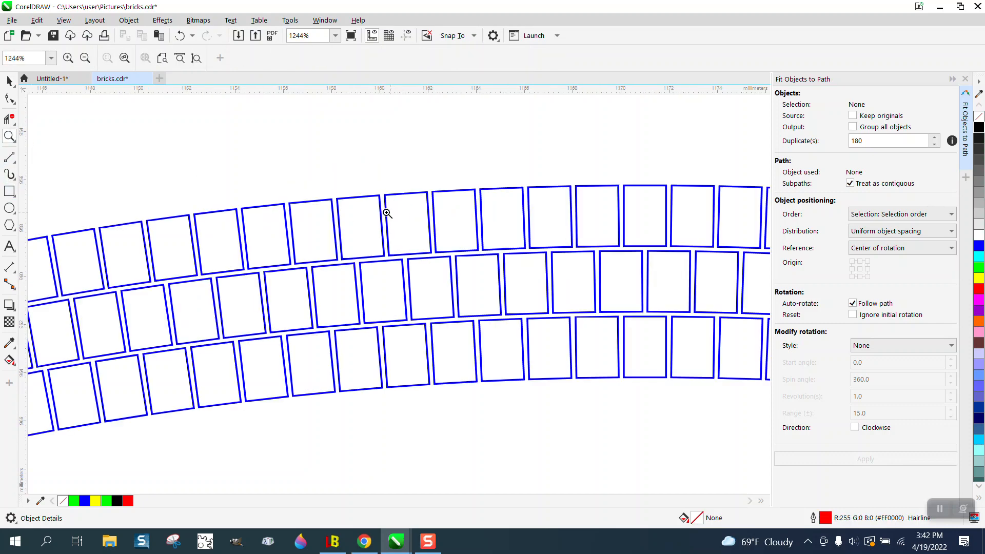
pyautogui.scroll(-2, 387, 213)
pyautogui.scroll(-3, 418, 233)
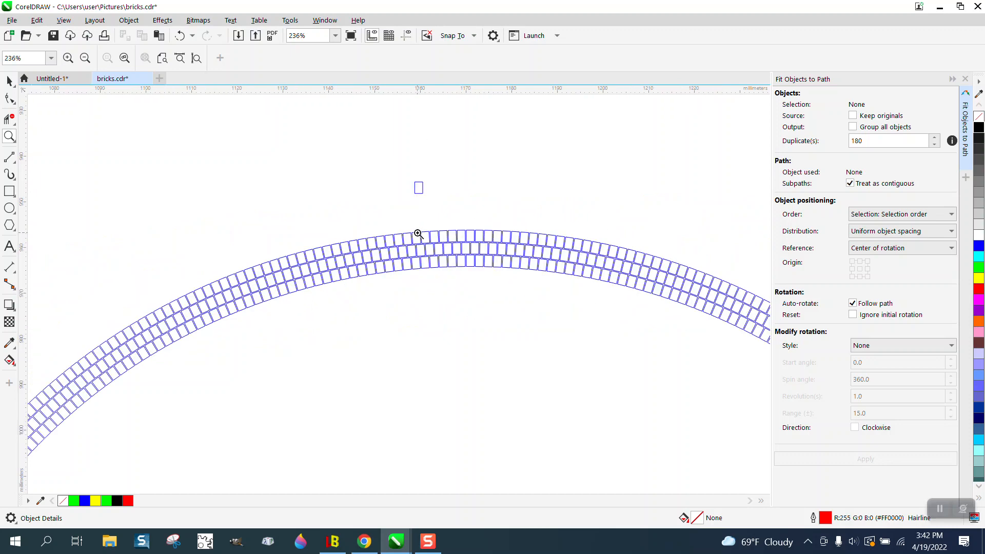
pyautogui.scroll(-2, 418, 234)
pyautogui.scroll(-2, 491, 249)
pyautogui.moveTo(297, 363); pyautogui.dragTo(393, 413)
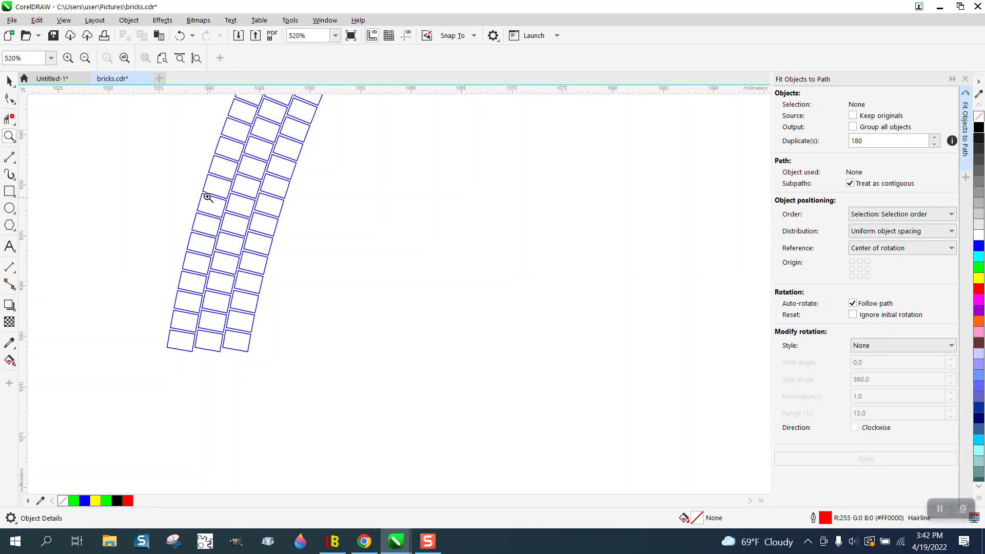
pyautogui.moveTo(209, 195); pyautogui.dragTo(368, 280)
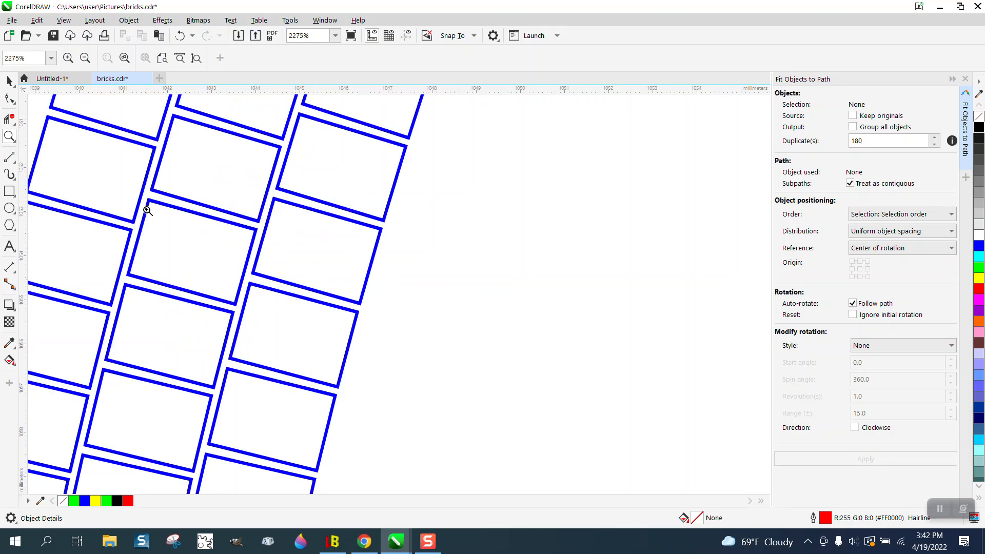
pyautogui.press('space')
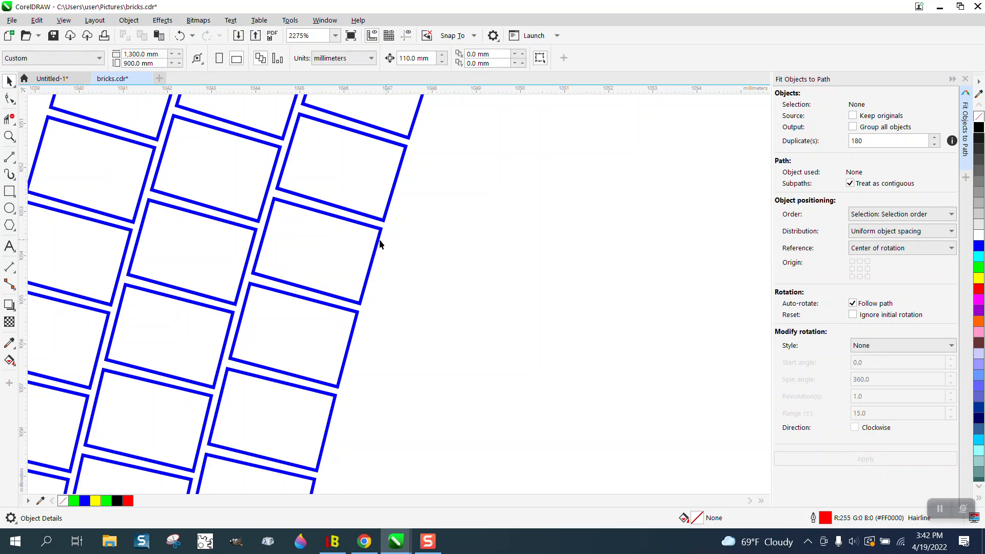
# Compare an innermost-row brick with its middle-row neighbour near the arch's left foot by temporarily laying the middle brick over it
pyautogui.click(340, 241)
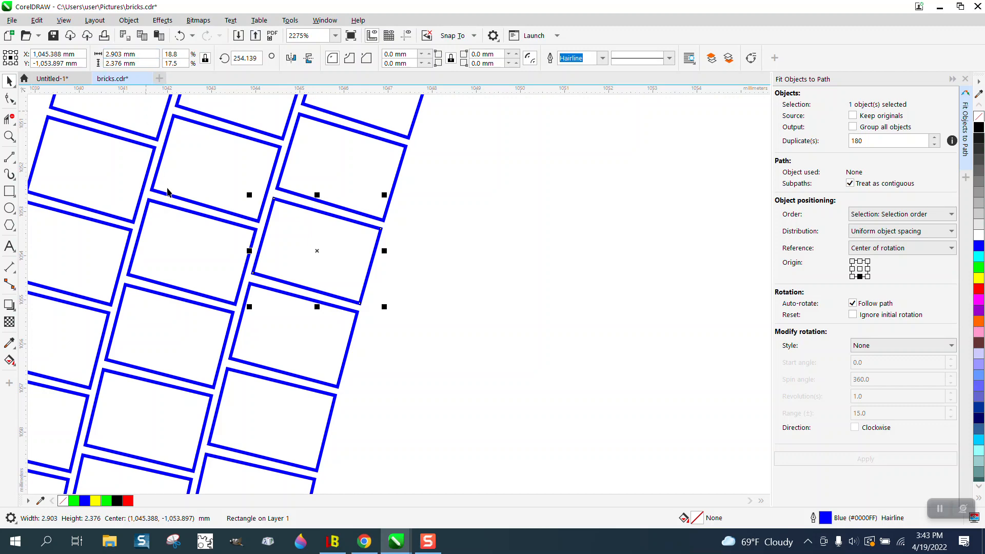
pyautogui.click(176, 224)
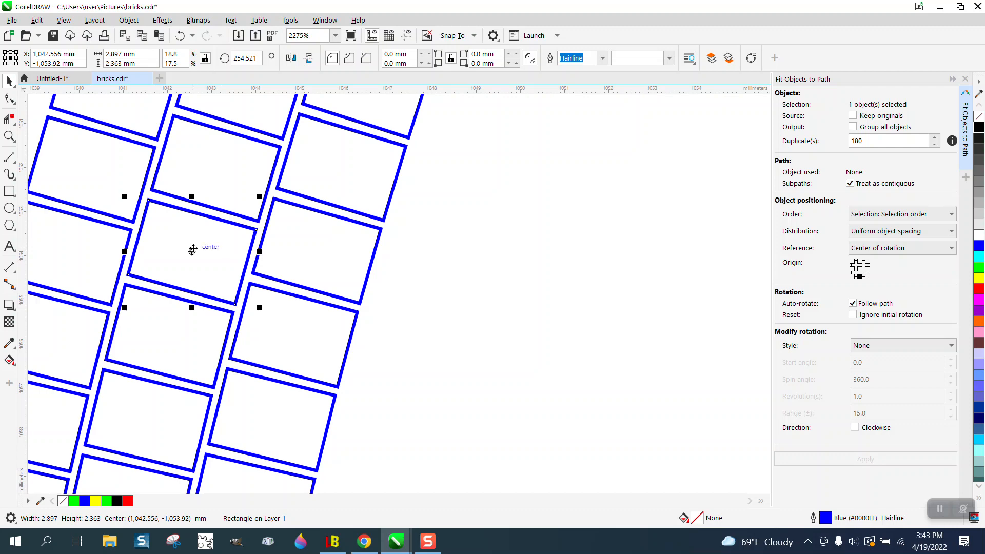
pyautogui.moveTo(193, 252); pyautogui.dragTo(318, 253)
pyautogui.press('Escape')
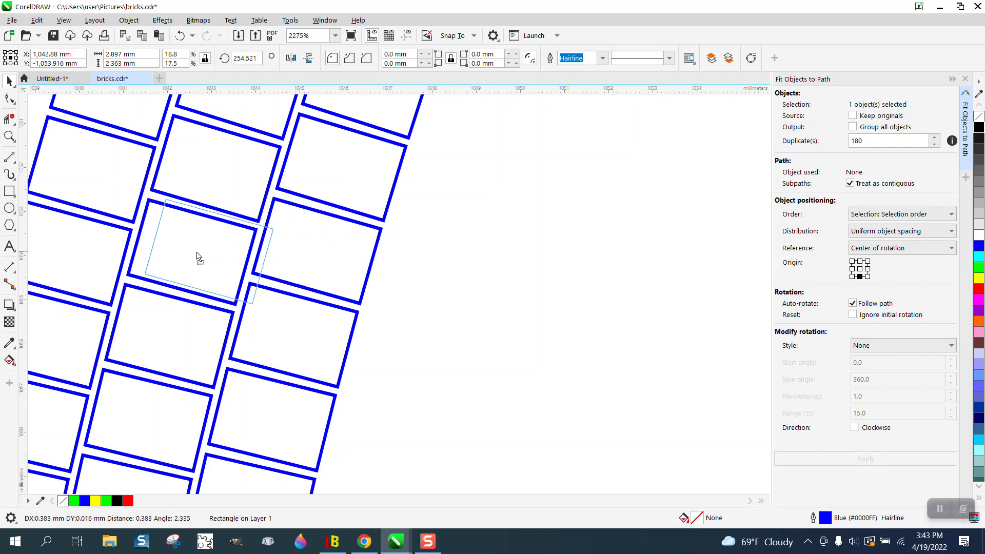
# Examine the whole arch, the three brick rows at its right foot, and the rows from the crown down the right side
pyautogui.scroll(-6, 349, 254)
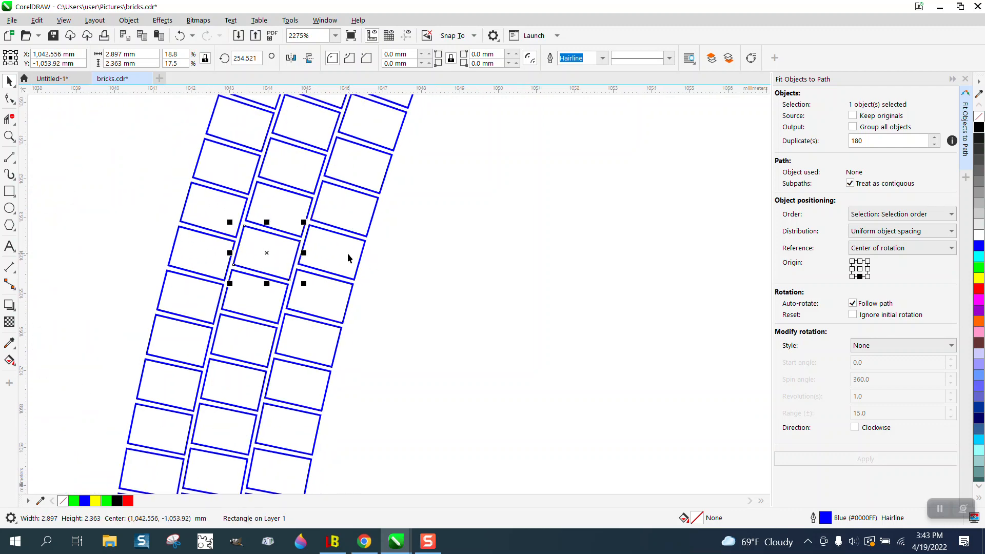
pyautogui.scroll(-3, 386, 253)
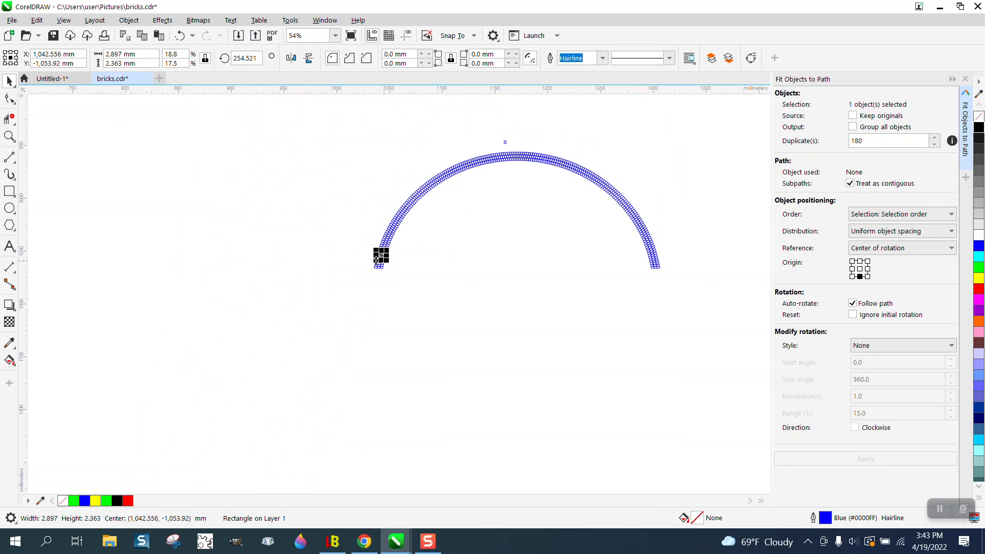
pyautogui.click(9, 136)
pyautogui.moveTo(365, 149); pyautogui.dragTo(720, 387)
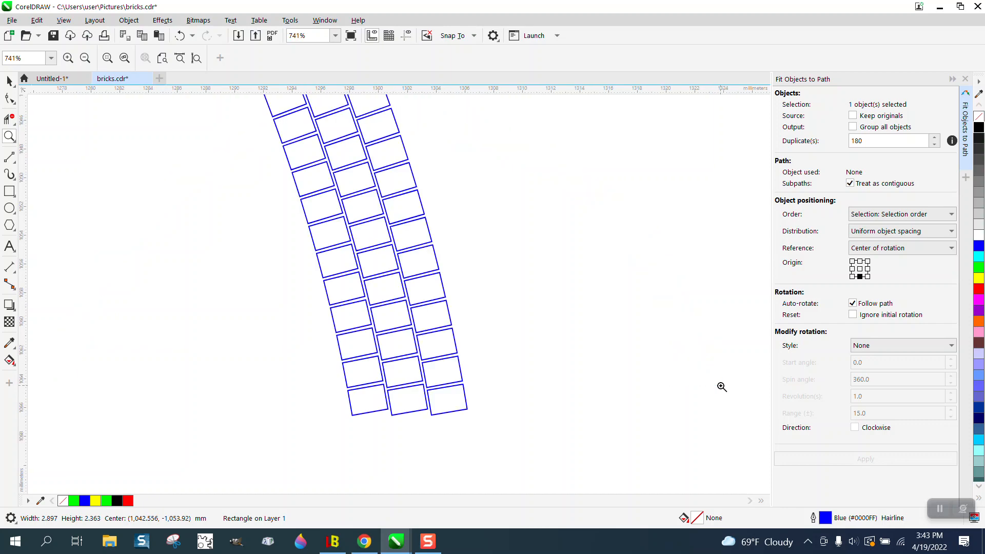
pyautogui.scroll(-6, 521, 308)
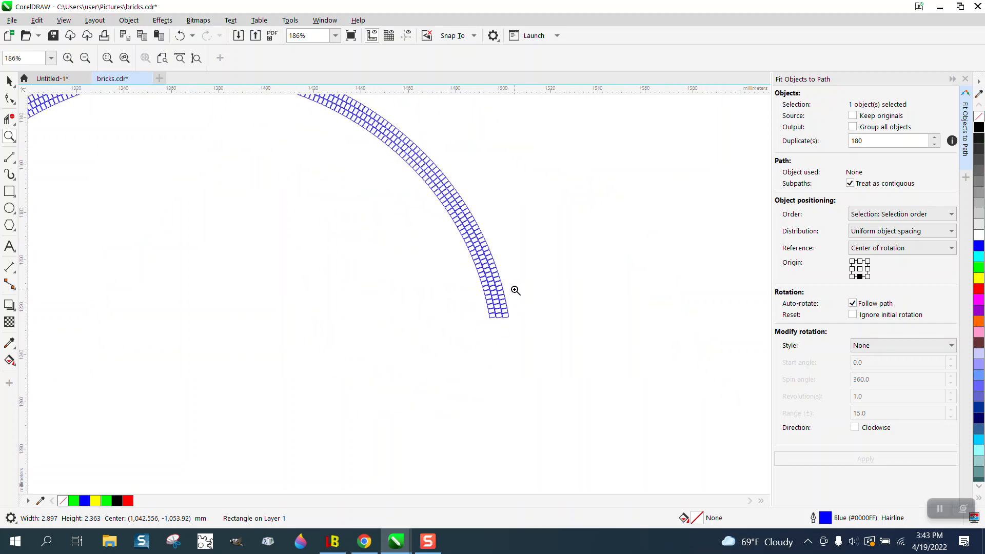
pyautogui.moveTo(318, 161); pyautogui.dragTo(464, 222)
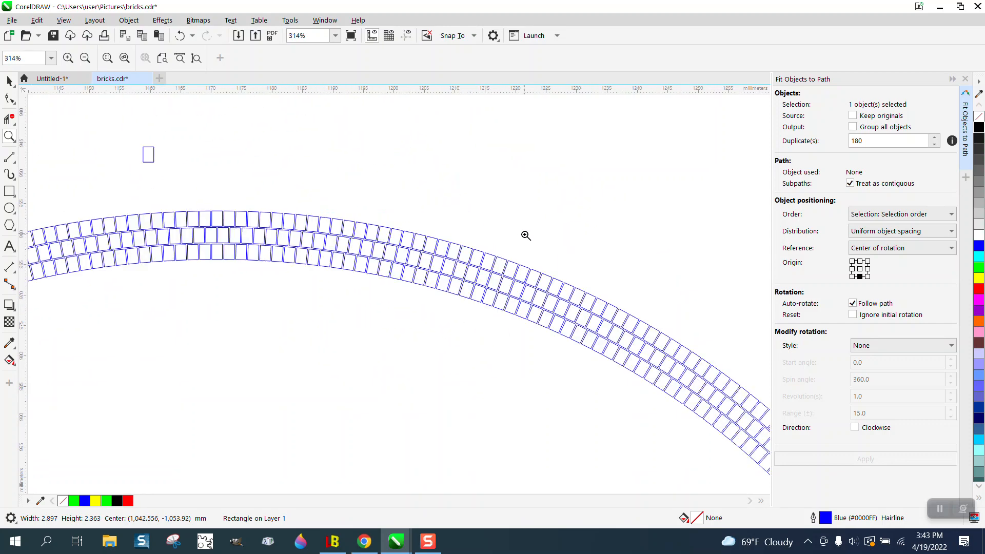